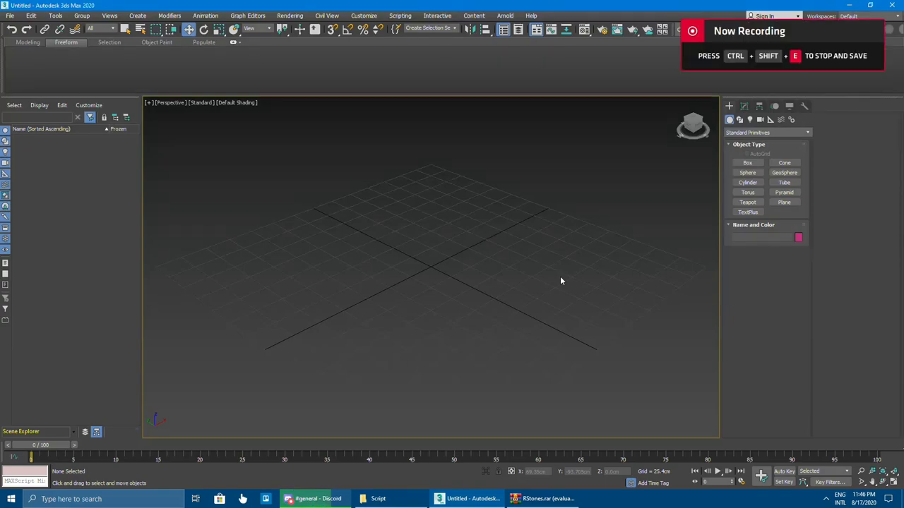
Open the RStones folder inside the WinRAR archive next to the 3ds Max viewport
scroll(560, 276, down, 3)
middle_drag(559, 276, 506, 275)
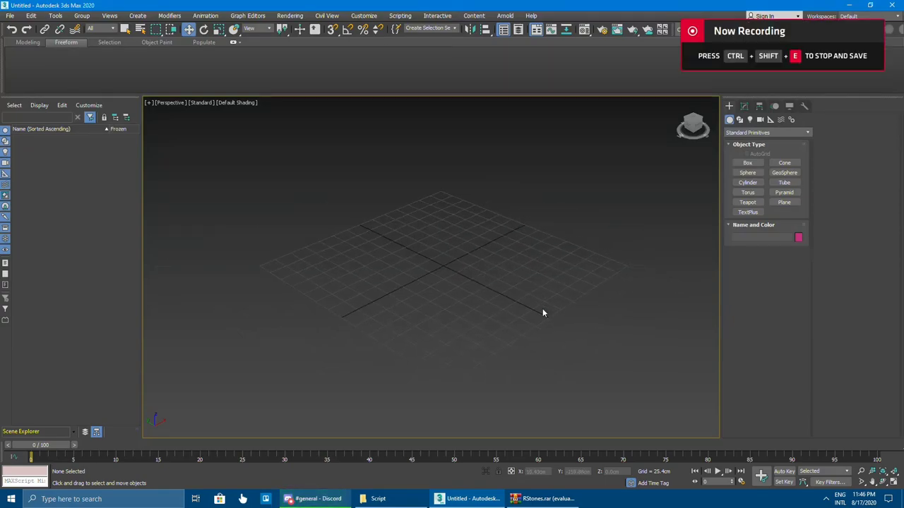
click(543, 499)
double_click(95, 149)
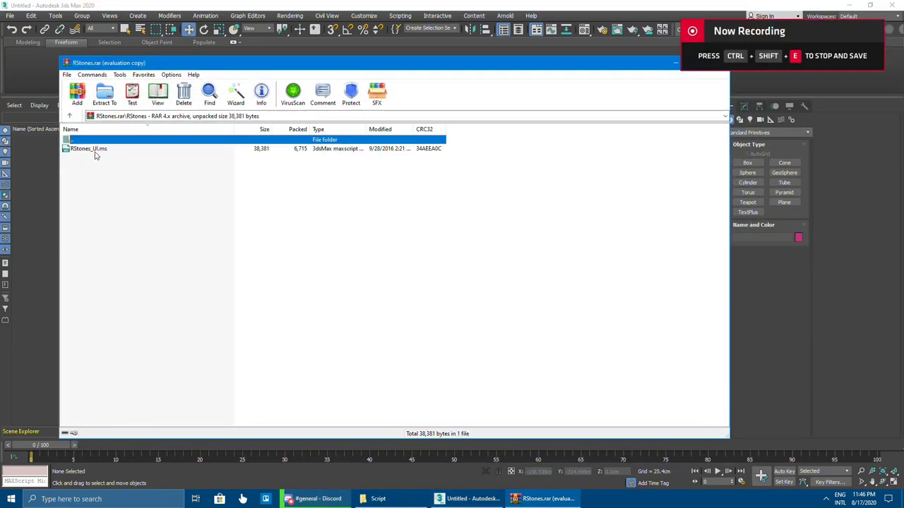
drag(378, 64, 247, 67)
Drop RStones_UI.ms into the viewport to run it, then minimize WinRAR
click(66, 152)
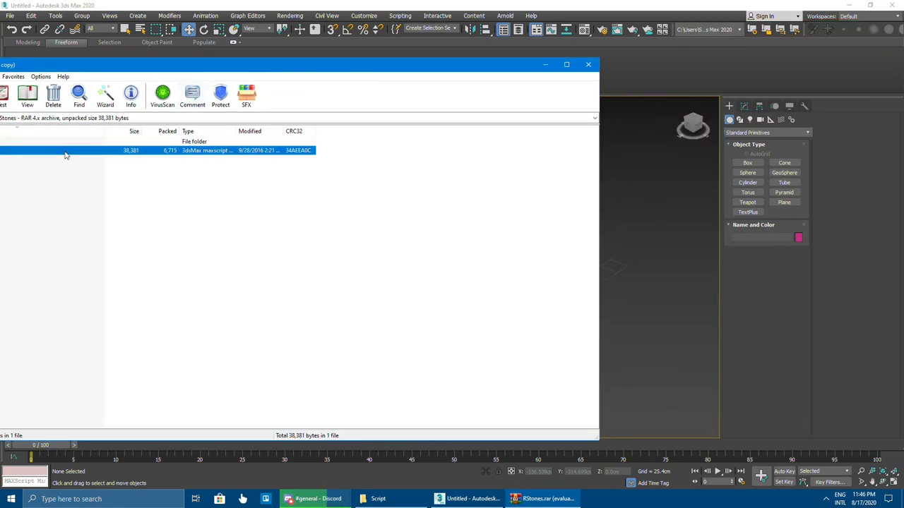
drag(107, 70, 162, 41)
mouse_move(23, 120)
mouse_down()
mouse_move(615, 275)
mouse_move(663, 310)
mouse_up()
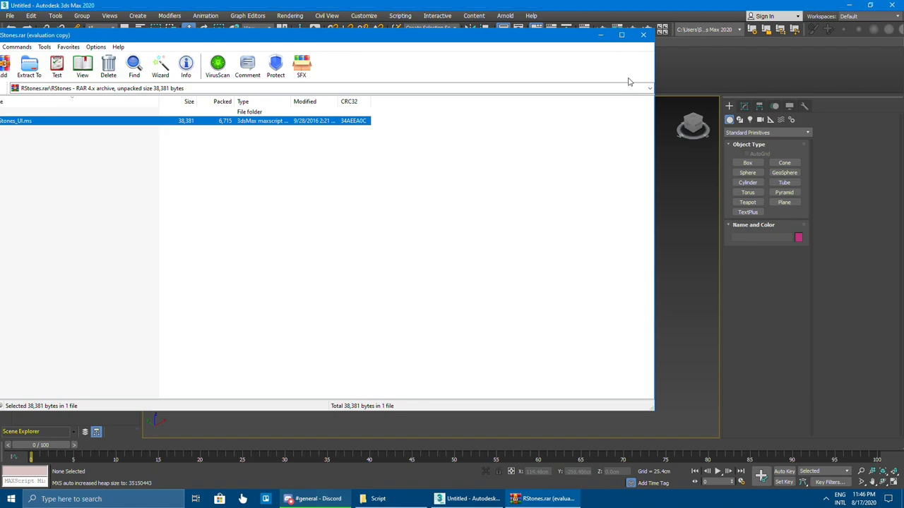
click(600, 34)
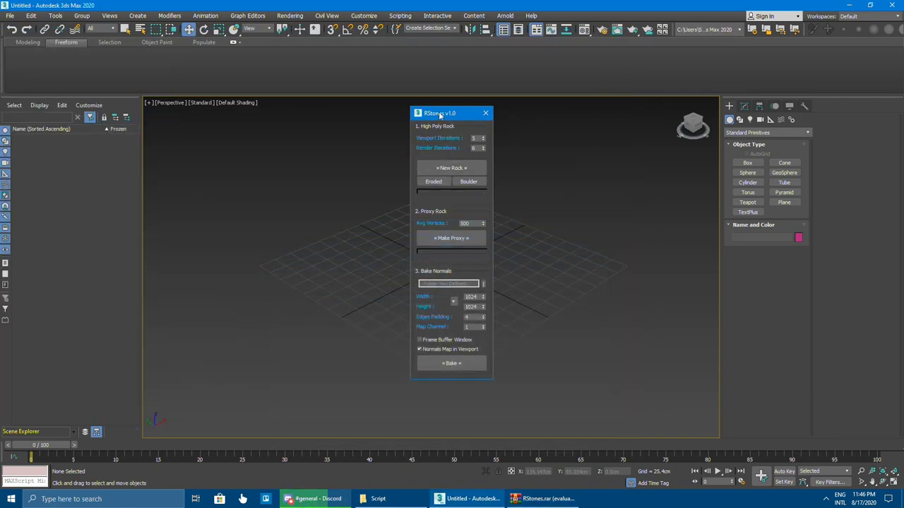
Generate a new rock, erode it twice, regenerate a wider shape, and set proxy average vertices
drag(441, 115, 648, 130)
click(638, 185)
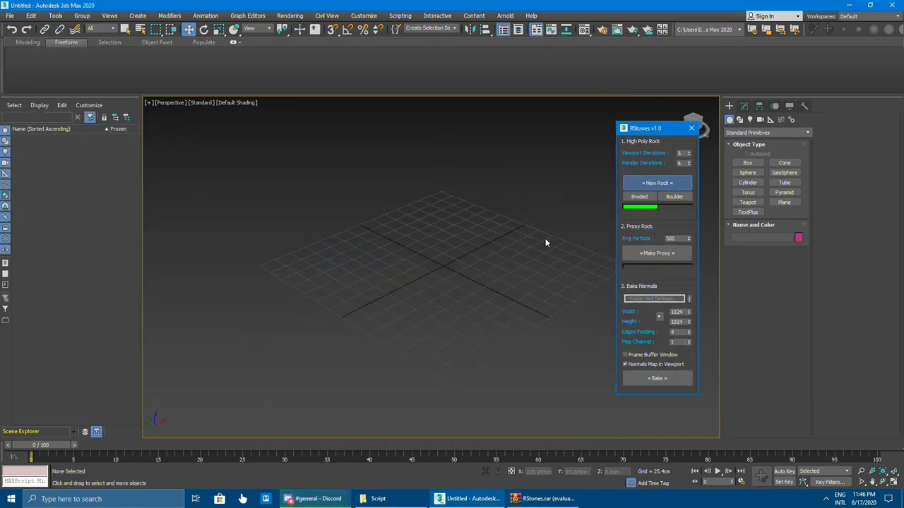
key(z)
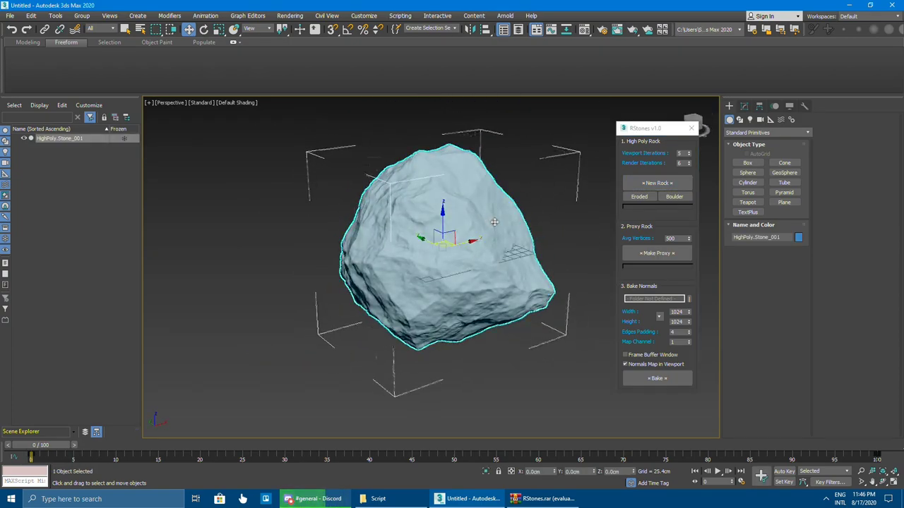
click(625, 204)
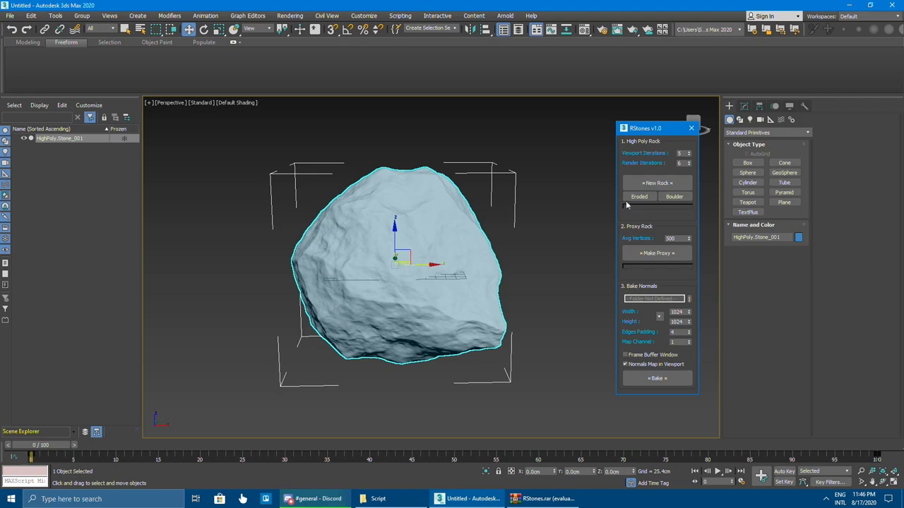
click(634, 197)
click(627, 198)
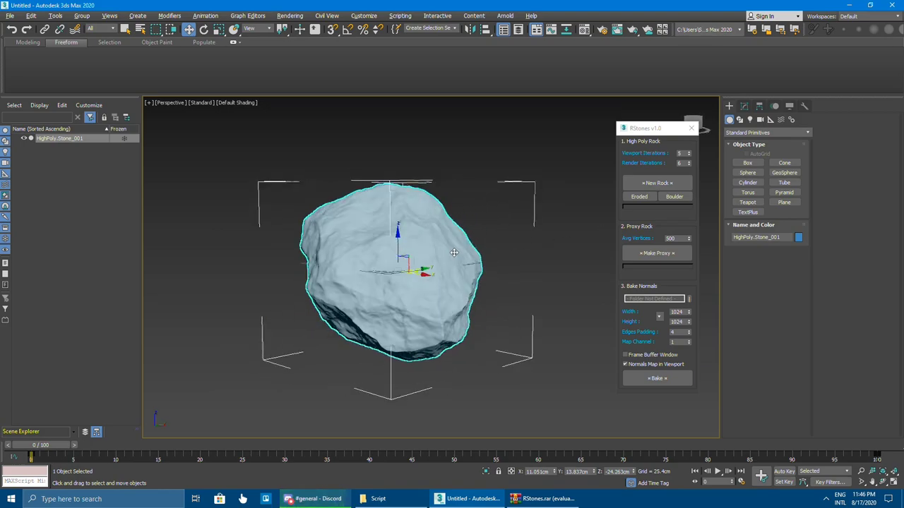
click(634, 202)
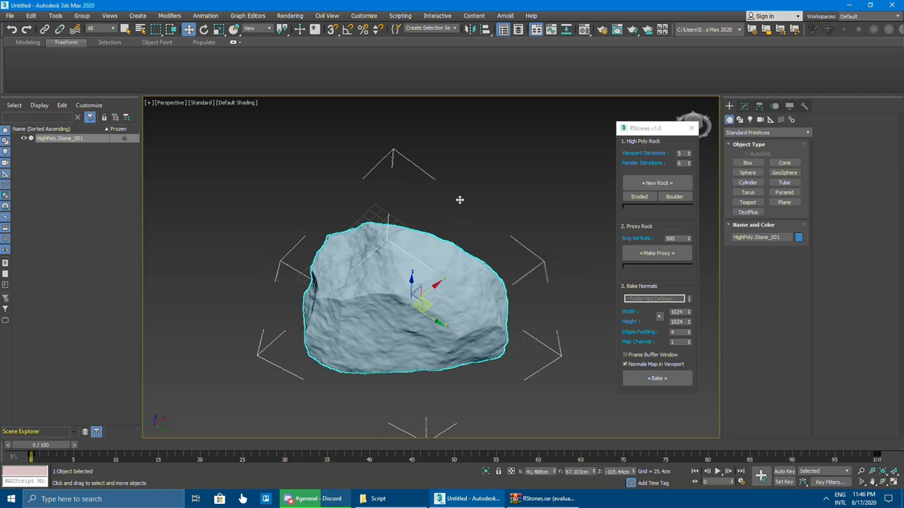
click(640, 254)
text(1500)
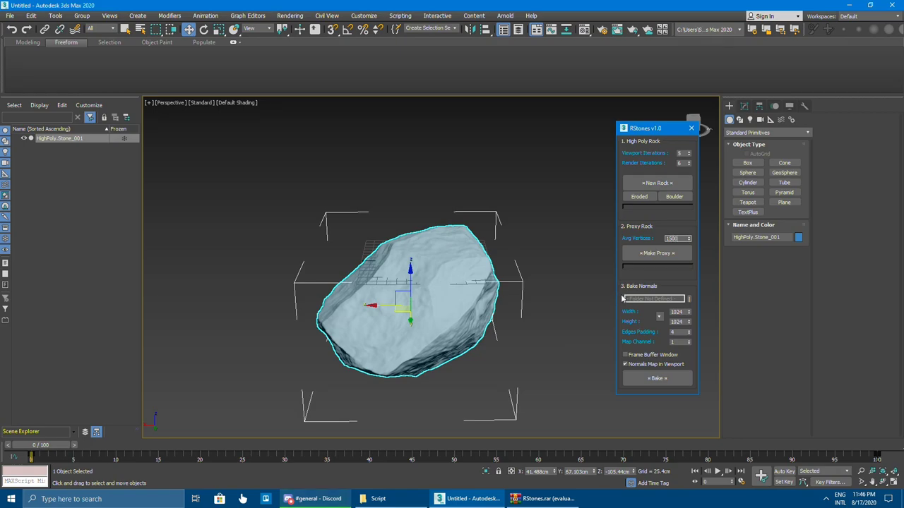
click(654, 261)
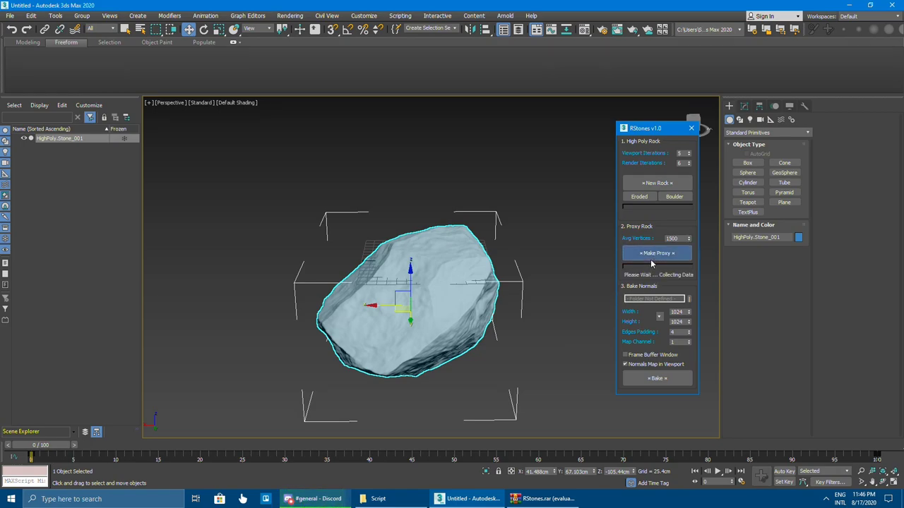
Close RStones and uniformly scale Proxy.Stone_001 to about 105% in wireframe view
click(692, 129)
key(r)
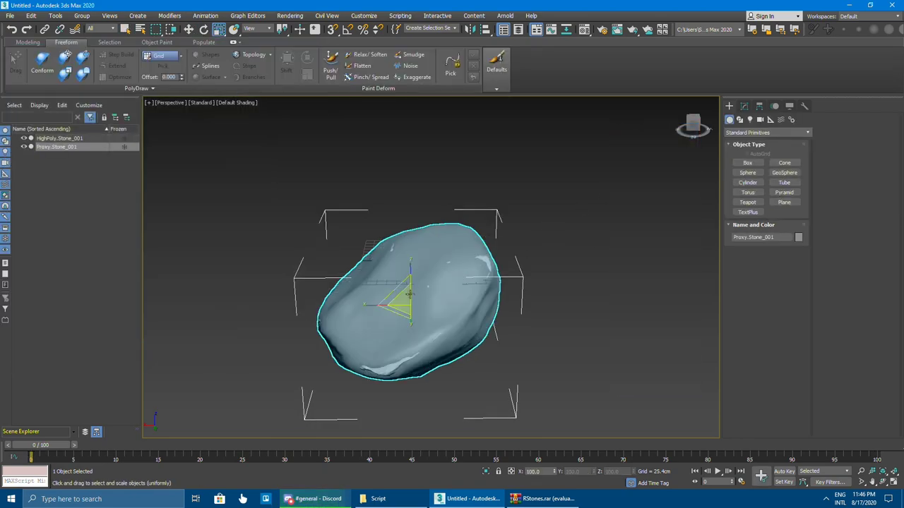
key(r)
key(F3)
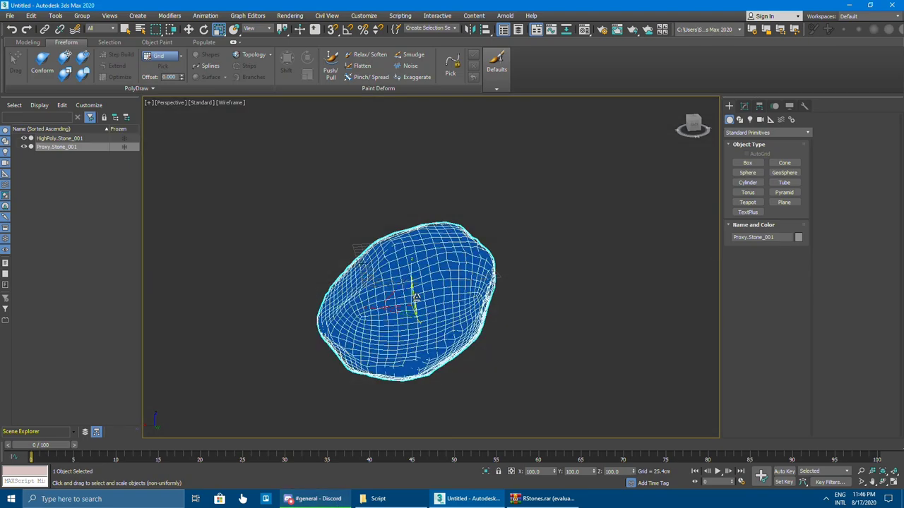
key(r)
scroll(410, 306, up, 3)
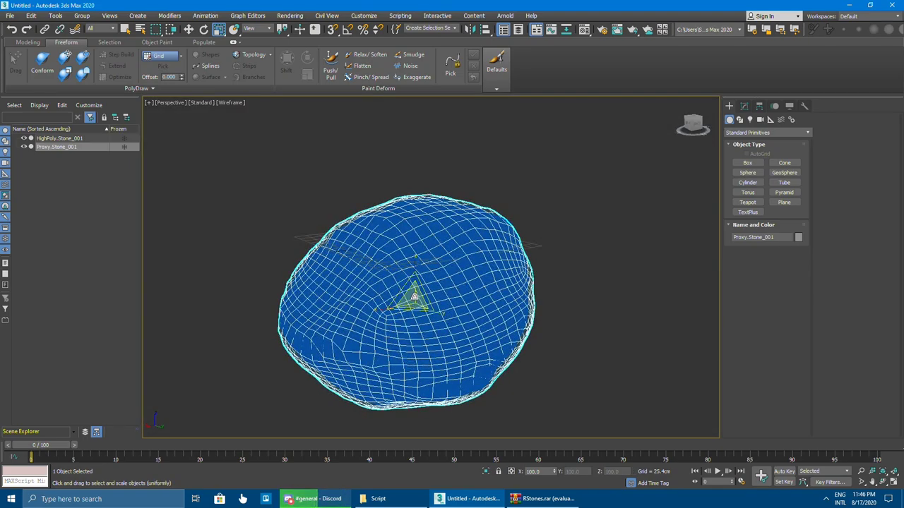
drag(415, 297, 414, 294)
Raise the proxy's uniform scale to about 109% around the high-poly stone
key(F3)
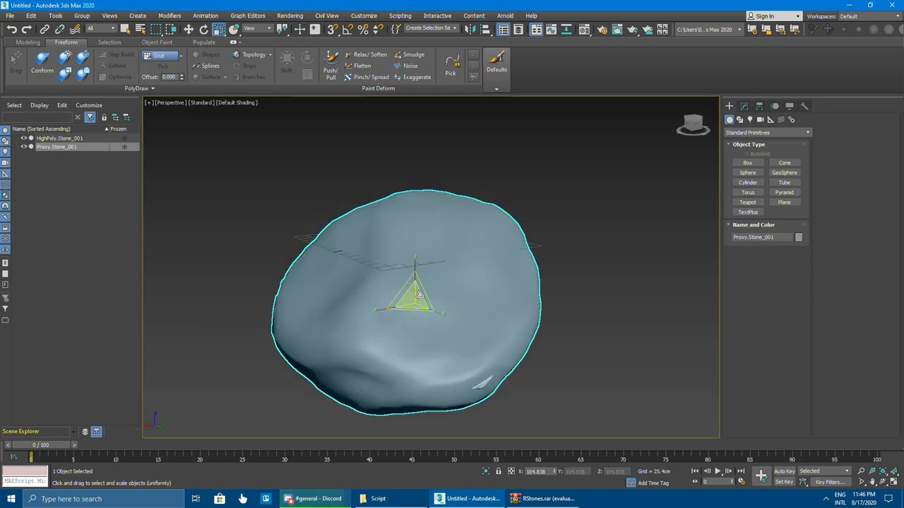
alt+middle_drag(415, 295, 420, 300)
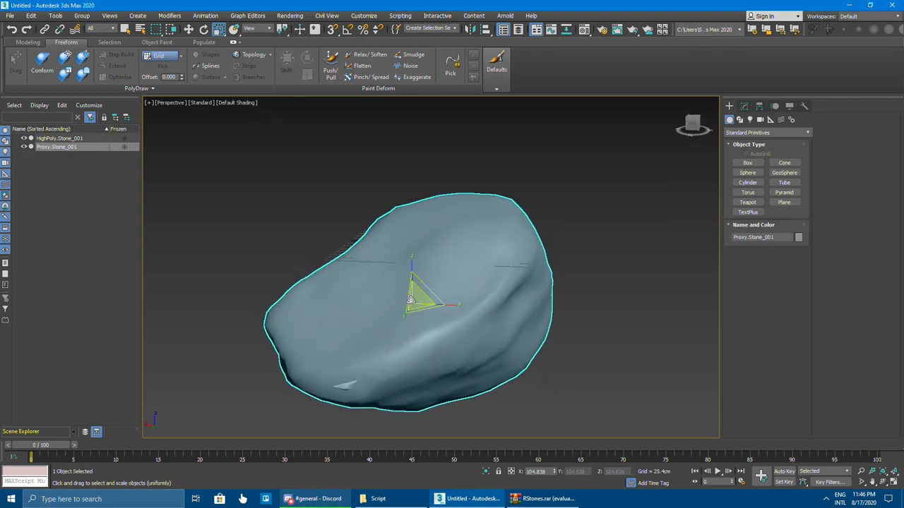
drag(410, 302, 410, 299)
mouse_move(409, 298)
alt+middle_down()
mouse_move(462, 308)
mouse_move(322, 292)
mouse_move(467, 290)
alt+middle_up()
scroll(462, 304, down, 3)
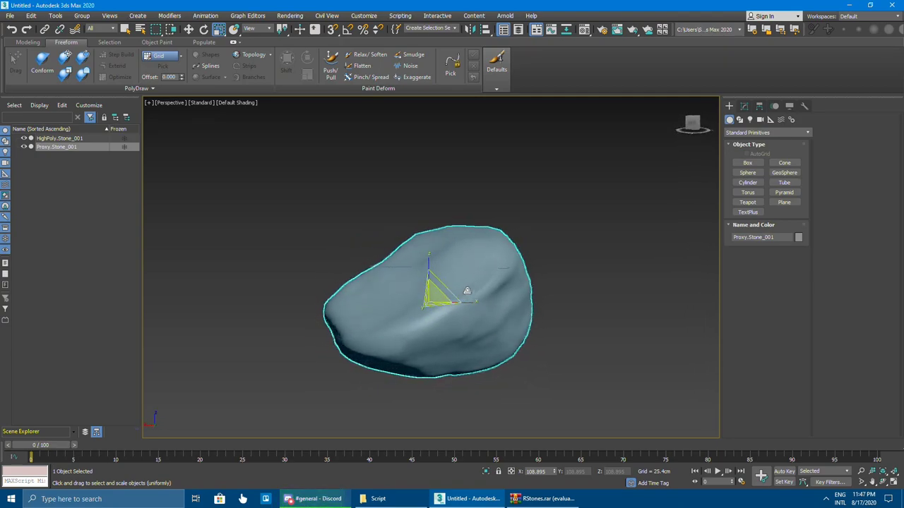
click(182, 59)
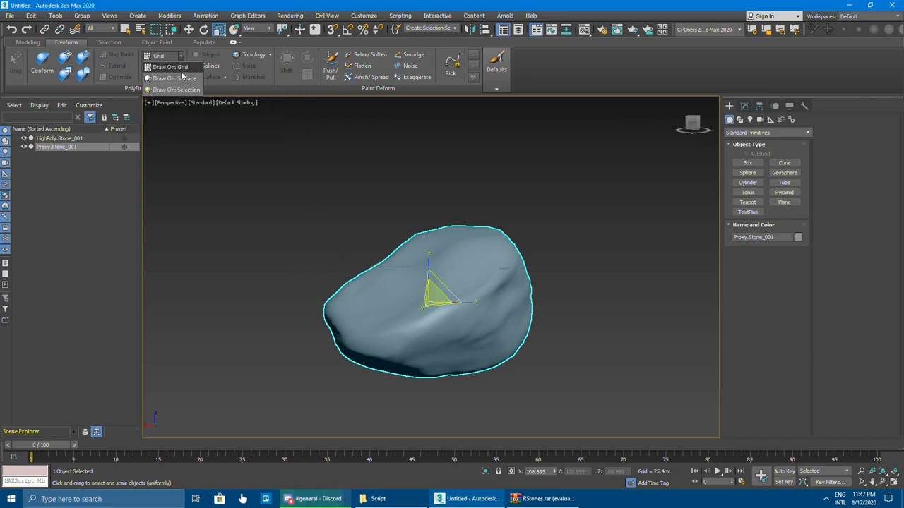
Set Draw On to Surface and pick HighPoly.Stone_001 as the drawing surface
click(181, 78)
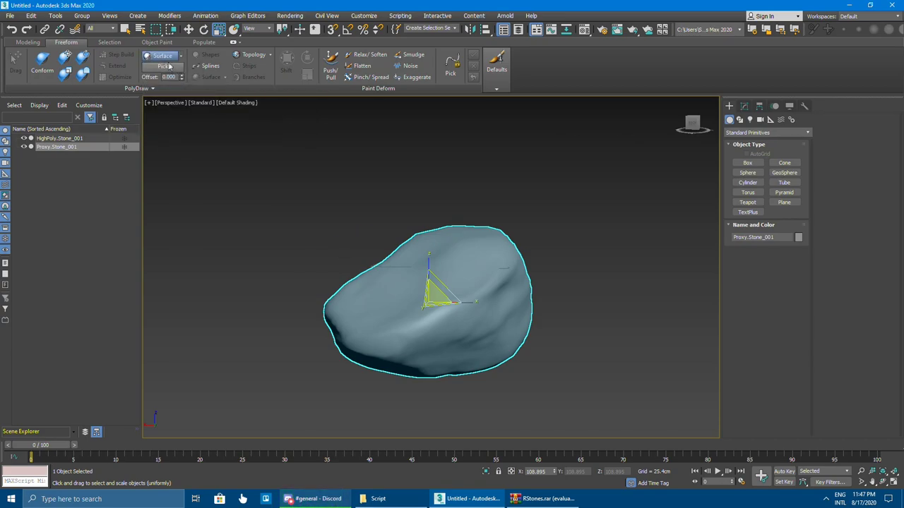
scroll(420, 302, up, 4)
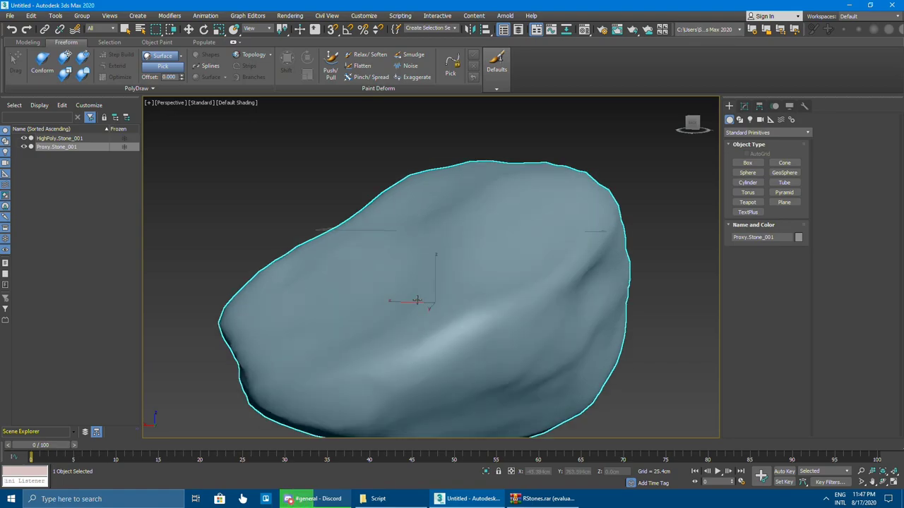
alt+middle_drag(426, 279, 424, 247)
key(F3)
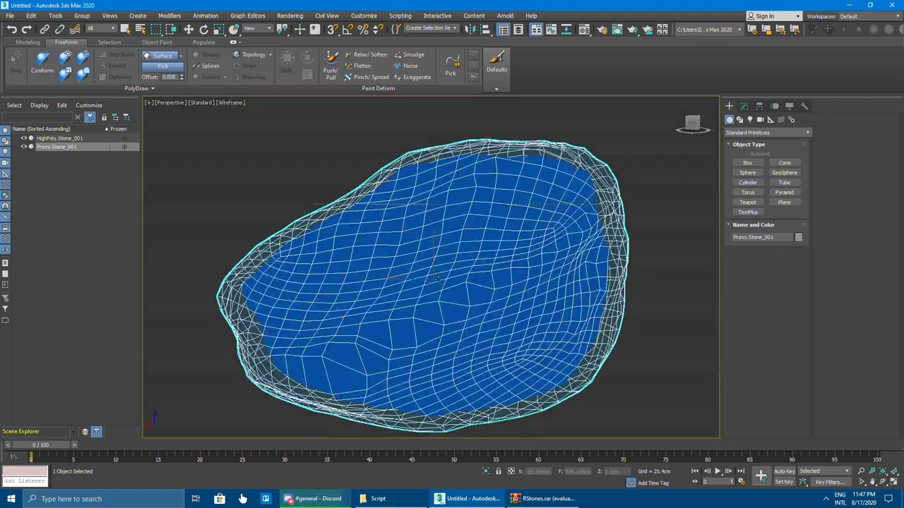
click(433, 314)
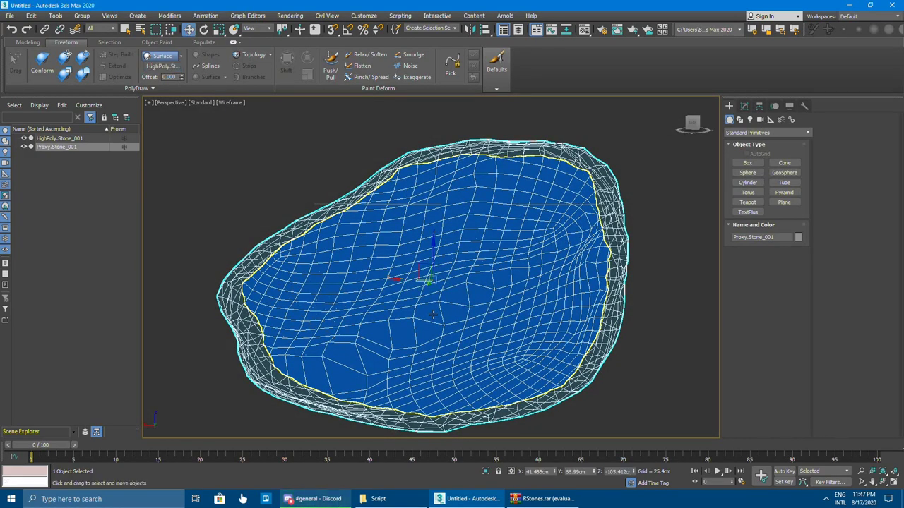
Return to shaded view and activate the Conform brush on the proxy
scroll(433, 304, down, 3)
alt+middle_drag(433, 297, 434, 260)
key(F3)
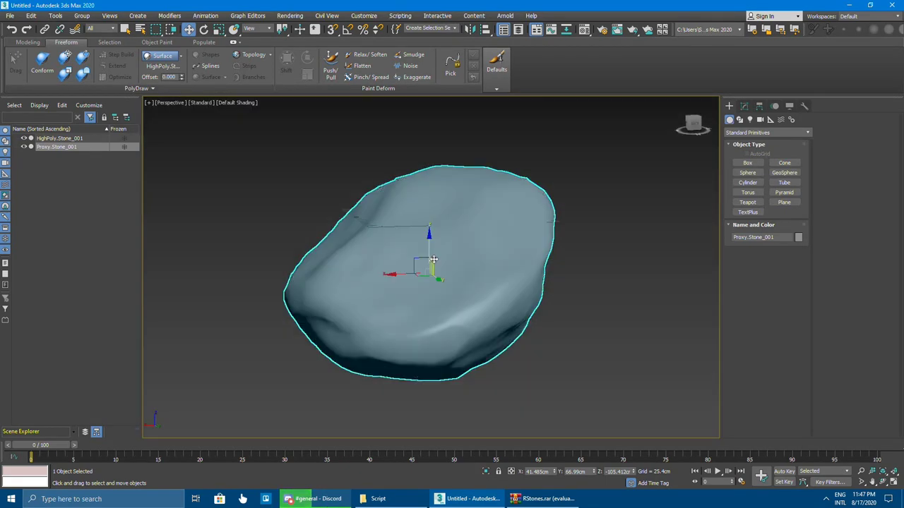
click(41, 65)
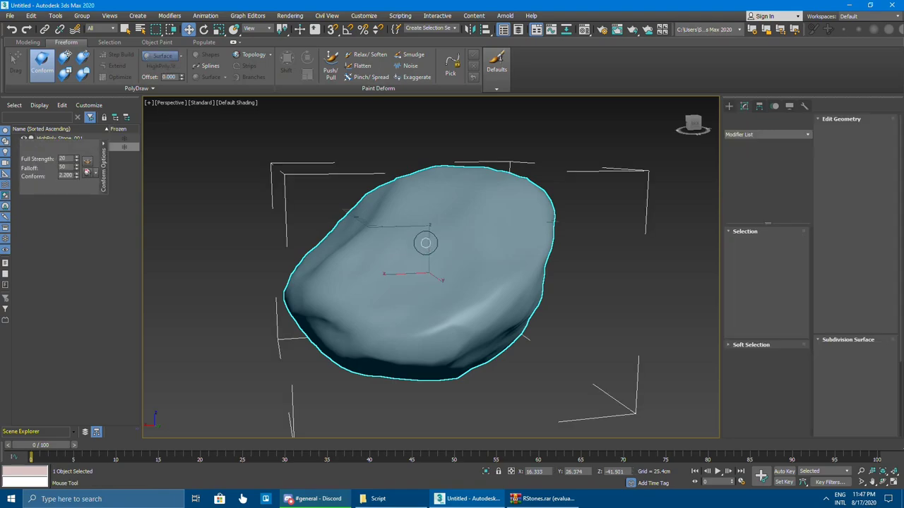
Turn on Edged Faces and conform the proxy near the stone's lower edge
key(F4)
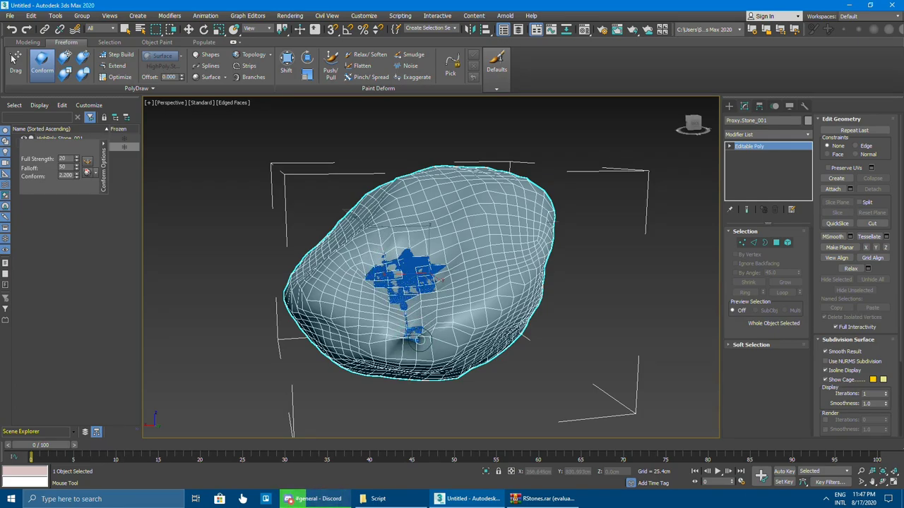
alt+middle_drag(418, 340, 438, 374)
scroll(446, 396, up, 5)
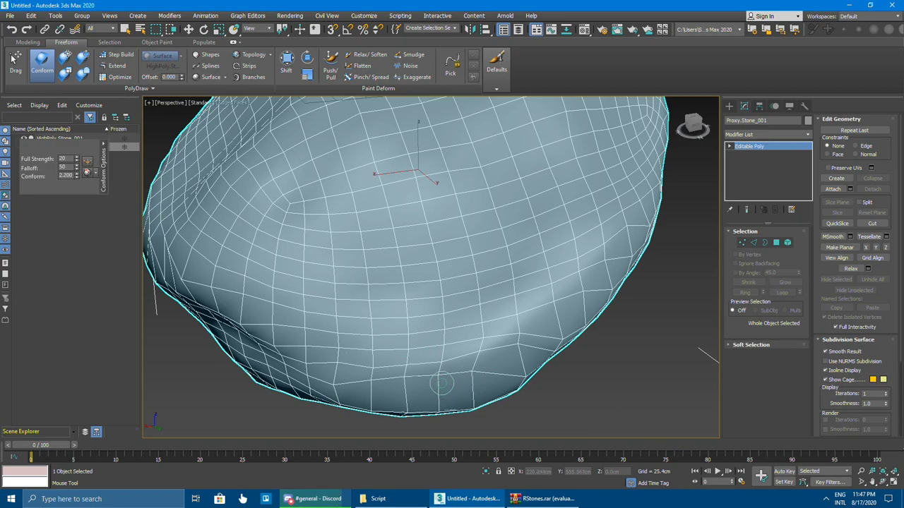
drag(438, 374, 433, 370)
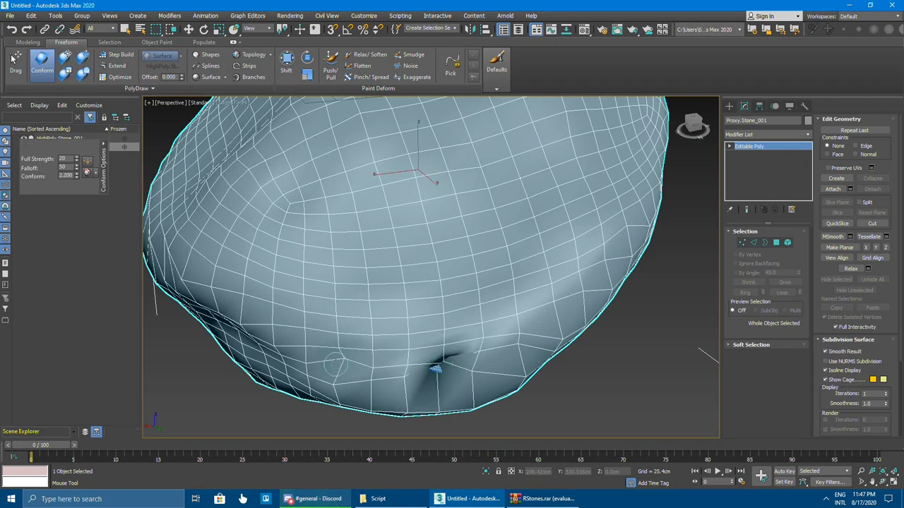
drag(361, 364, 395, 364)
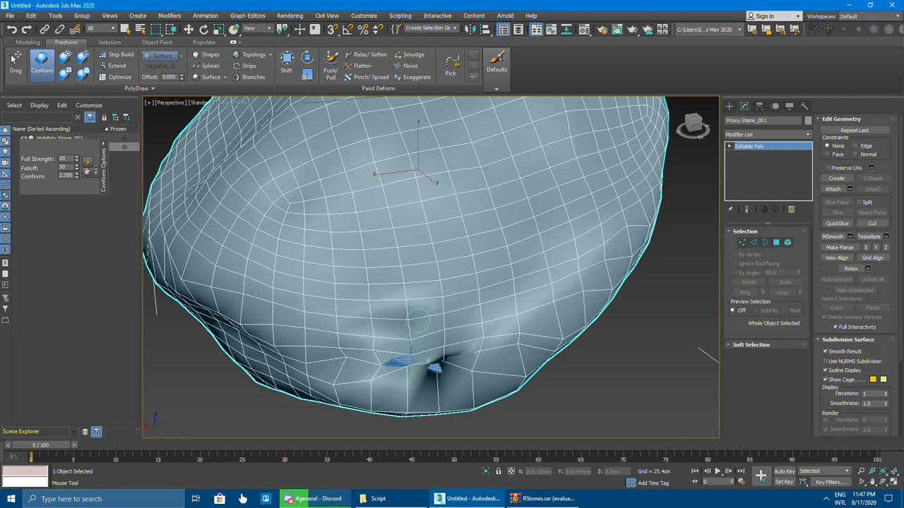
scroll(390, 309, down, 5)
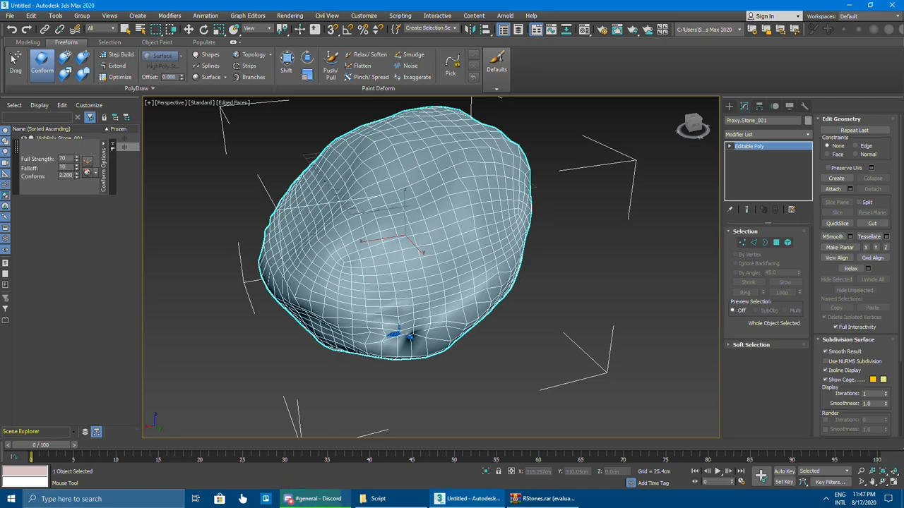
Conform the proxy across the stone's front face and top
alt+middle_drag(374, 240, 383, 242)
drag(389, 262, 357, 282)
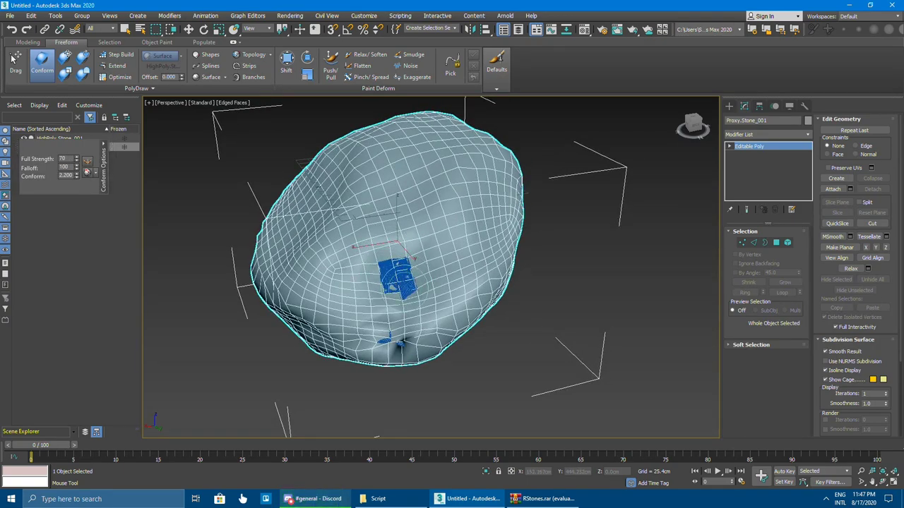
drag(381, 317, 353, 240)
drag(388, 332, 395, 183)
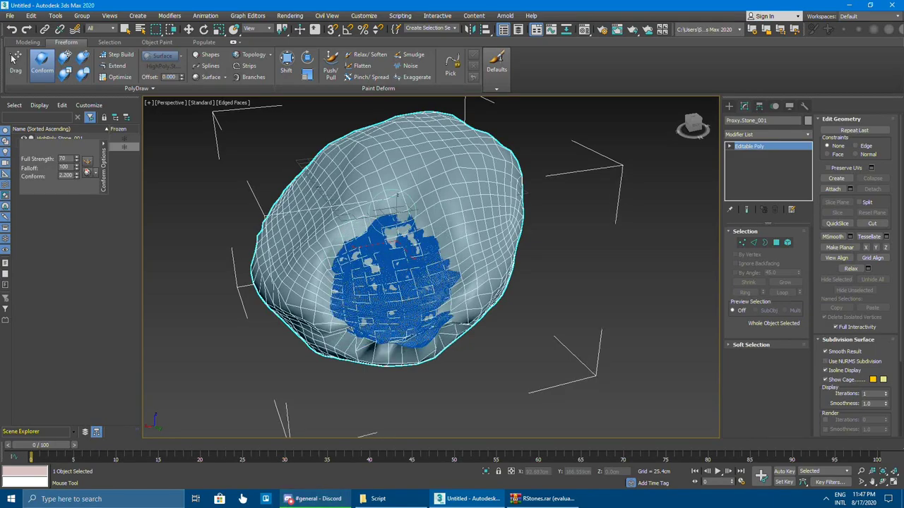
alt+middle_drag(381, 240, 395, 226)
drag(367, 282, 353, 155)
alt+middle_drag(381, 233, 395, 212)
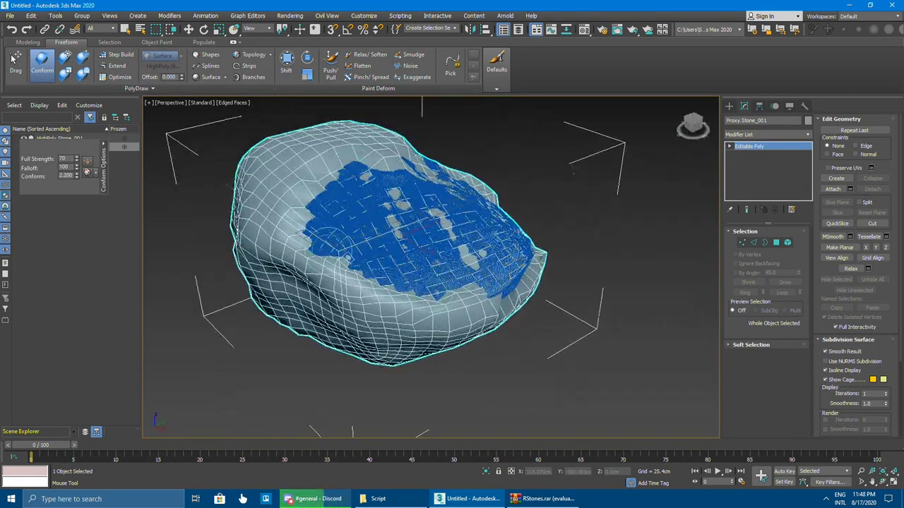
drag(296, 296, 282, 162)
alt+middle_drag(381, 240, 395, 254)
drag(318, 283, 296, 183)
mouse_move(381, 233)
alt+middle_down()
mouse_move(395, 219)
mouse_move(395, 254)
mouse_move(396, 226)
mouse_move(395, 247)
mouse_move(367, 226)
mouse_move(395, 226)
alt+middle_up()
Conform the remaining surface, then move in close to the proxy's vertices
scroll(310, 177, up, 5)
scroll(311, 178, down, 5)
drag(433, 262, 487, 311)
mouse_move(452, 255)
alt+middle_down()
mouse_move(444, 275)
mouse_move(426, 161)
alt+middle_up()
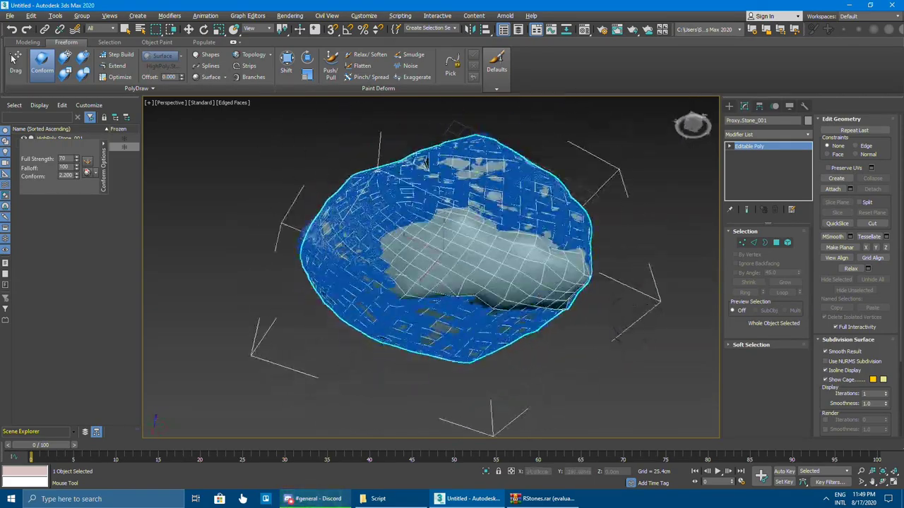
alt+middle_drag(398, 288, 424, 221)
scroll(424, 222, up, 5)
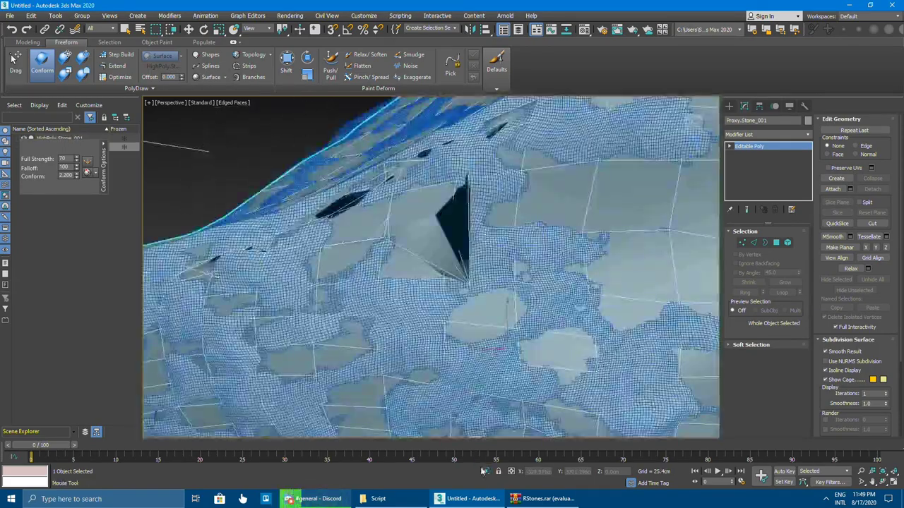
scroll(448, 384, down, 3)
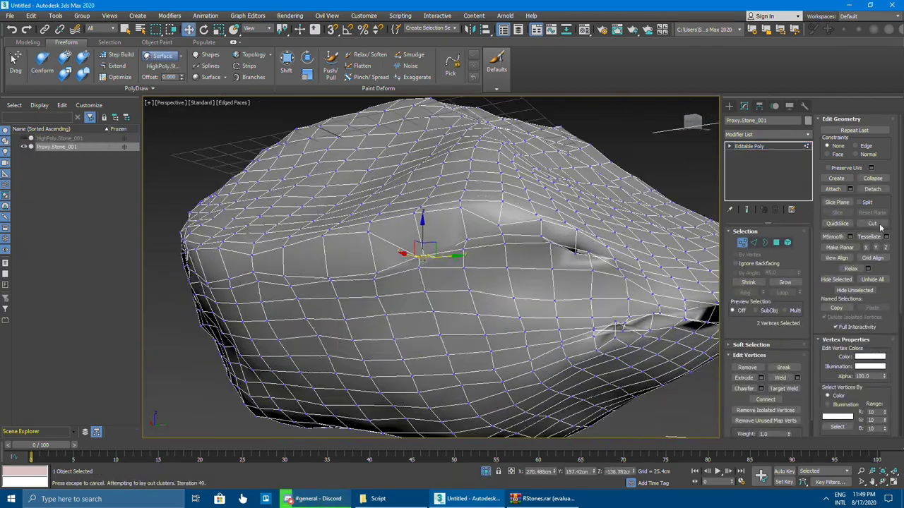
mouse_move(519, 258)
alt+middle_down()
mouse_move(534, 244)
mouse_move(377, 336)
alt+middle_up()
Collapse the first pair of vertices on the stone's crease into one
click(377, 336)
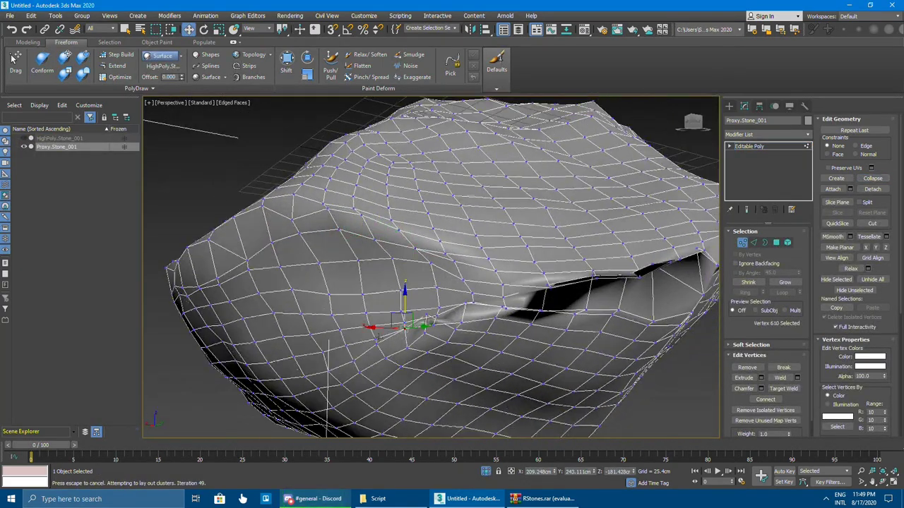
click(392, 305)
scroll(389, 317, up, 3)
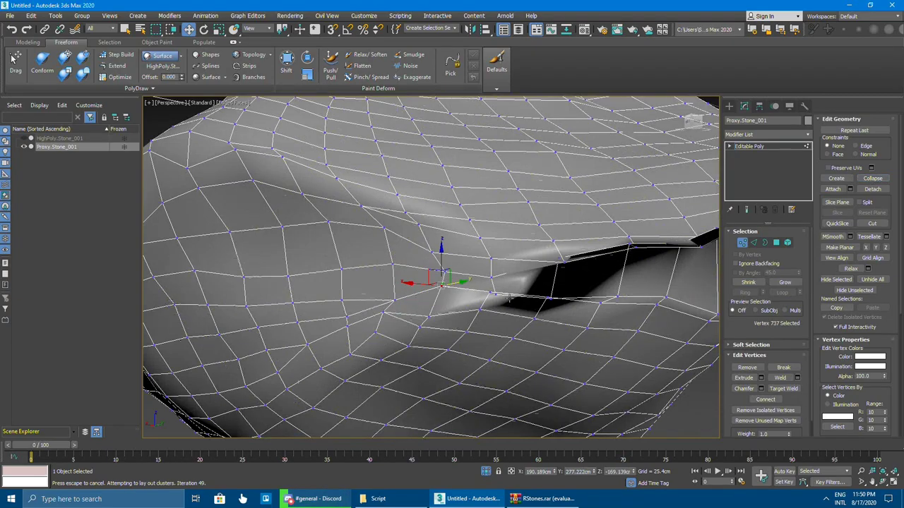
click(872, 180)
alt+middle_drag(494, 282, 513, 284)
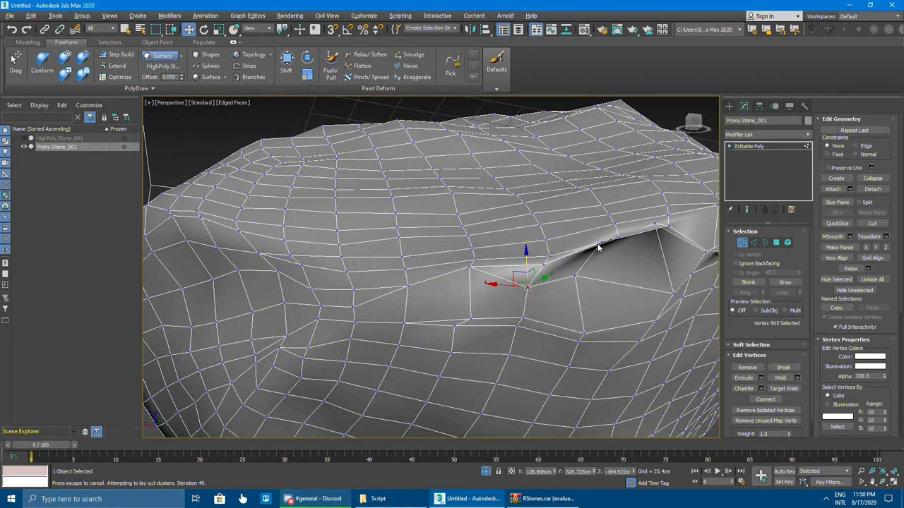
mouse_move(599, 247)
alt+middle_down()
mouse_move(656, 212)
mouse_move(560, 277)
alt+middle_up()
Select the next vertices along the tear and the fold
click(667, 208)
mouse_move(606, 220)
alt+middle_down()
mouse_move(572, 322)
mouse_move(423, 282)
mouse_move(384, 303)
mouse_move(422, 277)
alt+middle_up()
click(572, 322)
click(396, 284)
scroll(373, 247, up, 3)
click(384, 303)
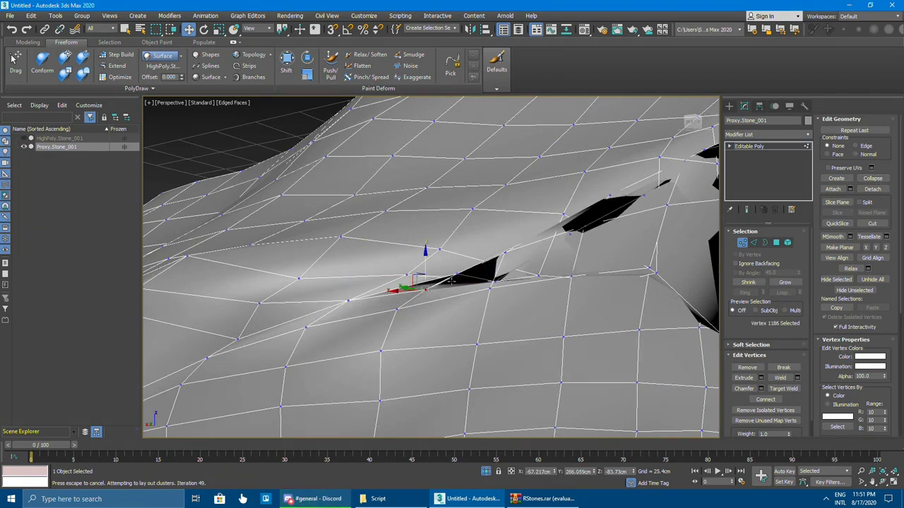
alt+middle_drag(494, 223, 507, 234)
click(506, 235)
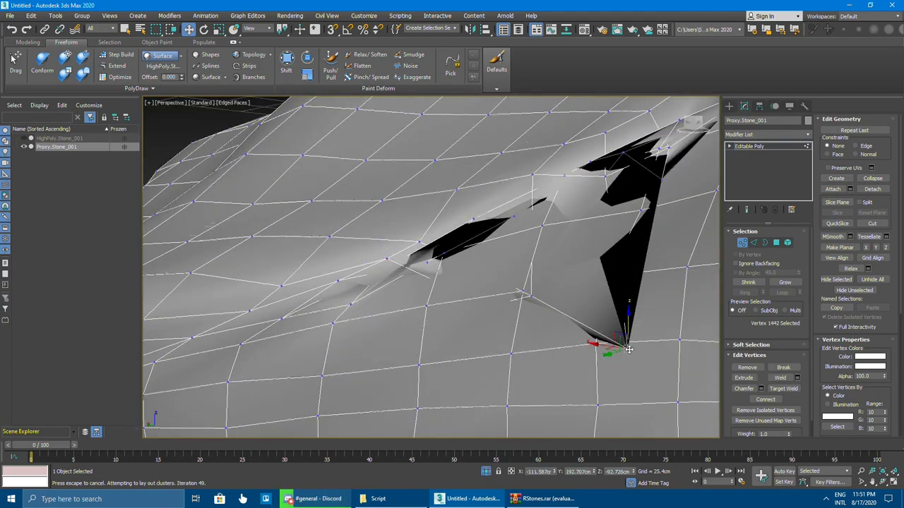
Select vertices at the tear's edge and enable Target Weld
mouse_move(545, 205)
alt+middle_down()
mouse_move(443, 289)
mouse_move(459, 303)
alt+middle_up()
click(433, 303)
scroll(444, 289, down, 2)
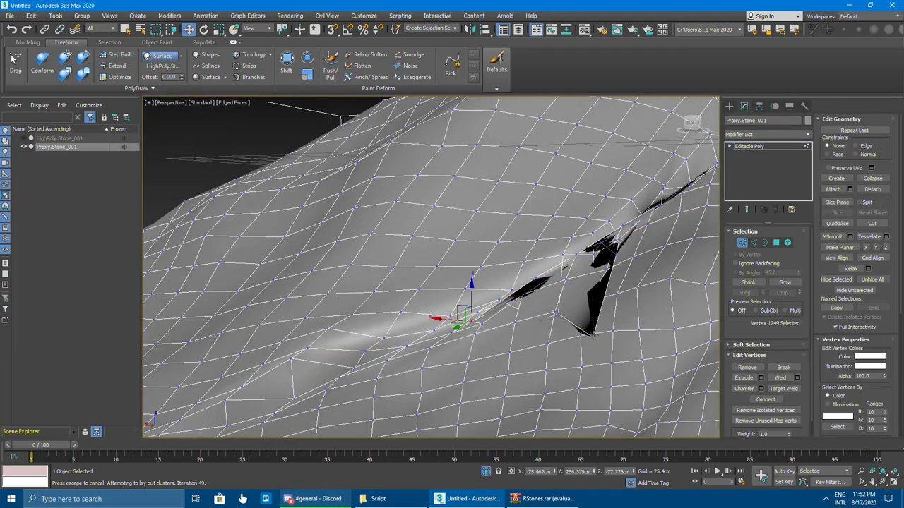
click(546, 297)
mouse_move(546, 297)
alt+middle_down()
mouse_move(510, 318)
mouse_move(500, 300)
mouse_move(569, 332)
alt+middle_up()
scroll(510, 317, up, 2)
key(ctrl+shift+w)
Weld the stray vertex onto its neighbour and collapse two more vertices
alt+middle_drag(437, 339, 439, 322)
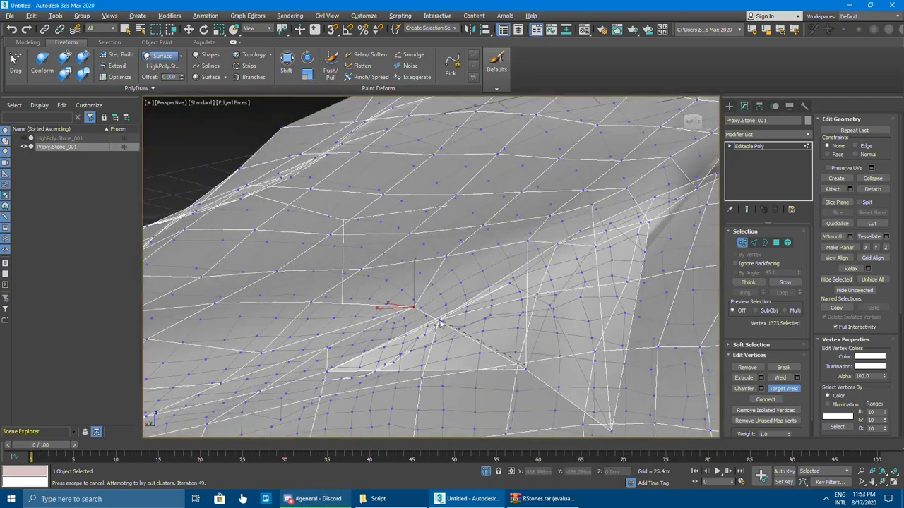
click(528, 243)
alt+middle_drag(565, 292, 541, 258)
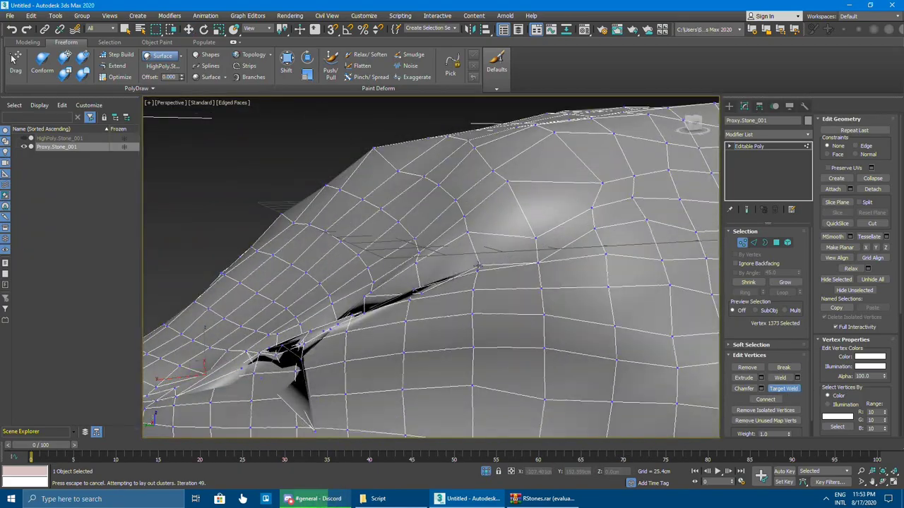
key(ctrl+alt+c)
alt+middle_drag(395, 282, 428, 250)
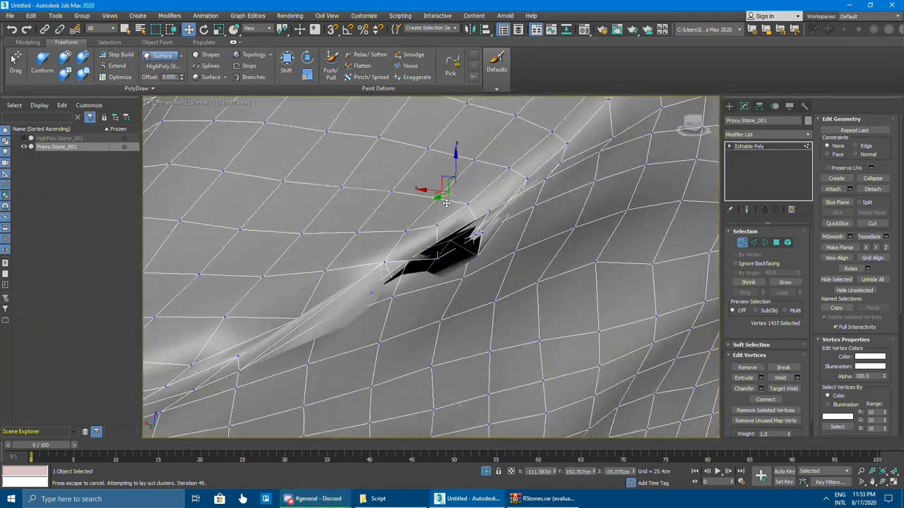
Check the mesh for more tears, selecting a vertex and an edge in the fold
mouse_move(456, 379)
alt+middle_down()
mouse_move(418, 315)
mouse_move(437, 260)
alt+middle_up()
alt+middle_drag(505, 291, 472, 262)
alt+middle_drag(603, 265, 457, 306)
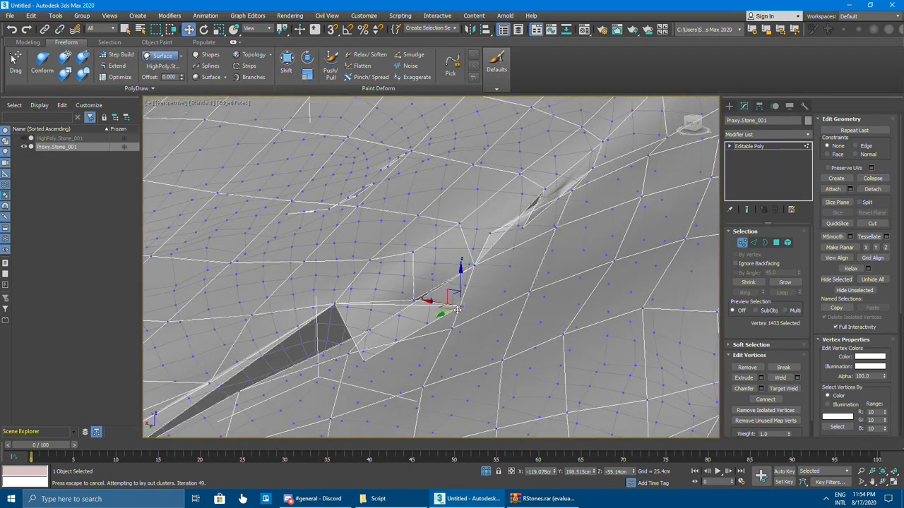
click(395, 340)
mouse_move(396, 340)
alt+middle_down()
mouse_move(570, 216)
mouse_move(451, 285)
alt+middle_up()
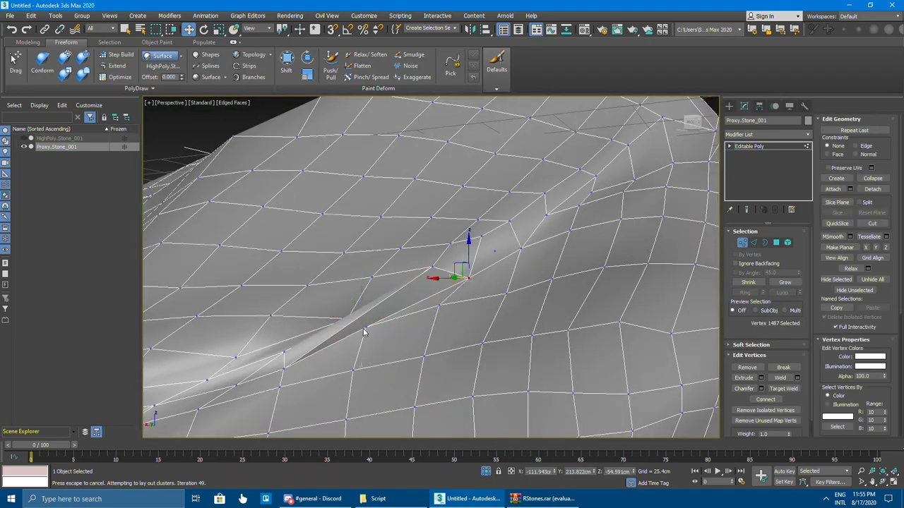
key(2)
mouse_move(442, 318)
alt+middle_down()
mouse_move(445, 344)
mouse_move(353, 353)
mouse_move(528, 331)
alt+middle_up()
click(440, 343)
key(1)
Select and adjust vertices along the lower ridge and the hole's edge
alt+middle_drag(508, 296, 506, 283)
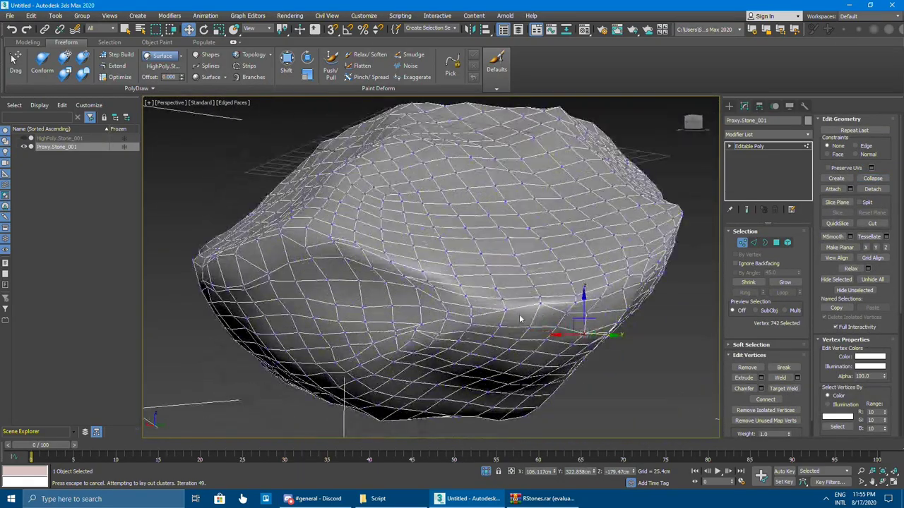
click(506, 282)
alt+middle_drag(404, 318, 485, 344)
ctrl+click(485, 344)
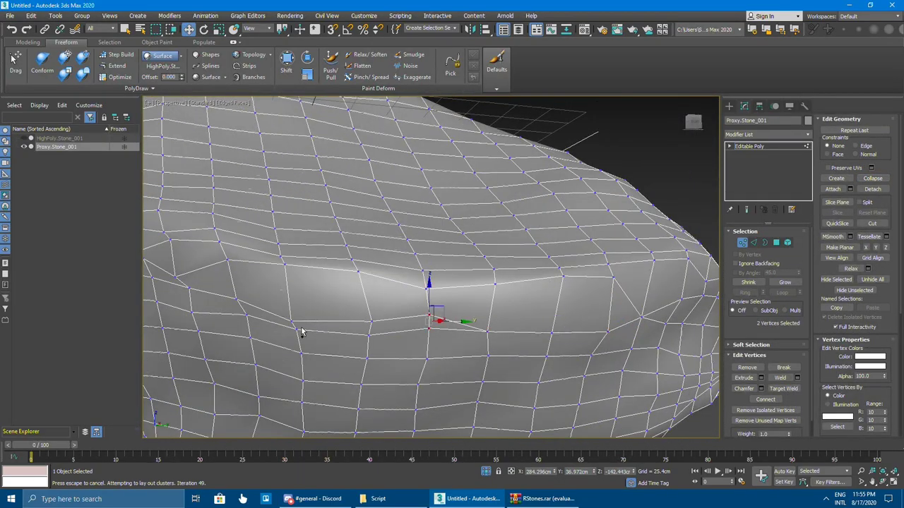
alt+middle_drag(322, 334, 415, 325)
click(407, 307)
mouse_move(451, 282)
alt+middle_down()
mouse_move(407, 308)
mouse_move(484, 349)
mouse_move(423, 271)
mouse_move(454, 358)
mouse_move(423, 332)
alt+middle_up()
click(434, 312)
scroll(480, 356, up, 3)
click(484, 349)
key(2)
key(1)
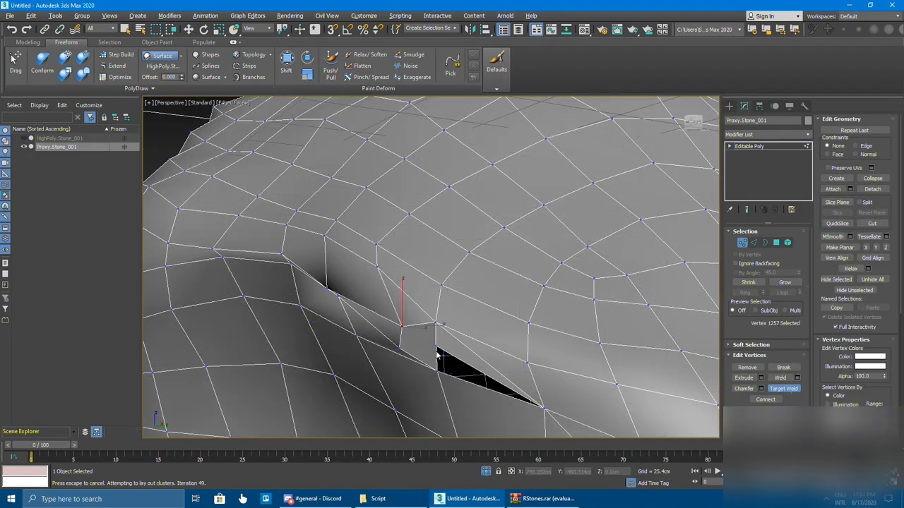
Clear the vertex selection and zoom out to see the whole rock
alt+middle_drag(835, 190, 697, 230)
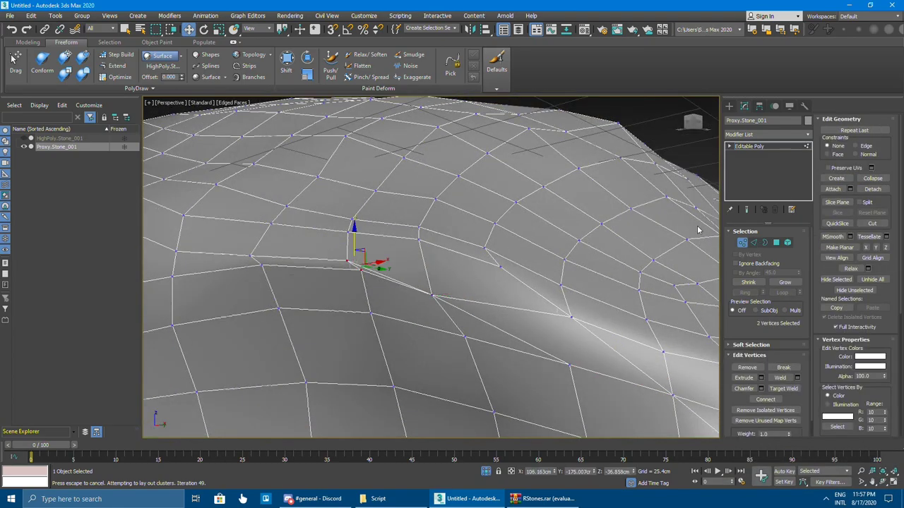
click(866, 181)
mouse_move(423, 283)
alt+middle_down()
mouse_move(372, 271)
mouse_move(452, 293)
alt+middle_up()
click(473, 304)
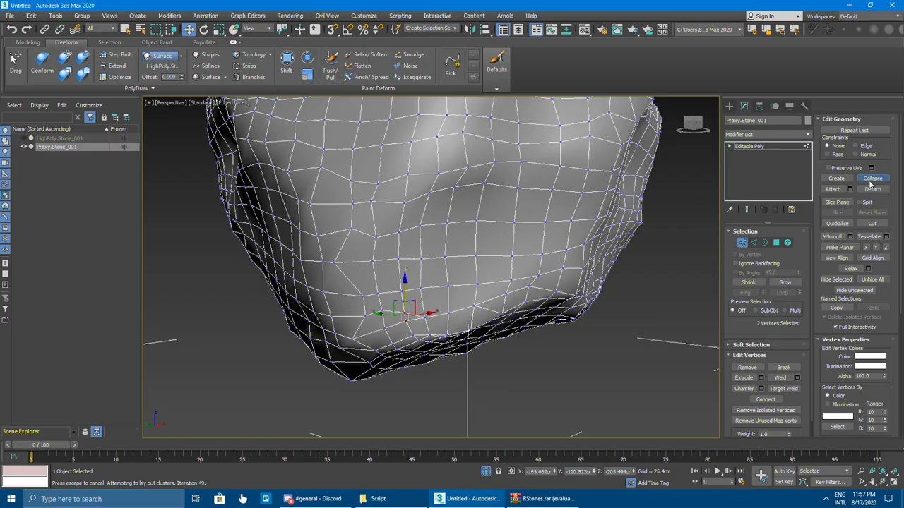
alt+middle_drag(429, 322, 450, 220)
click(450, 220)
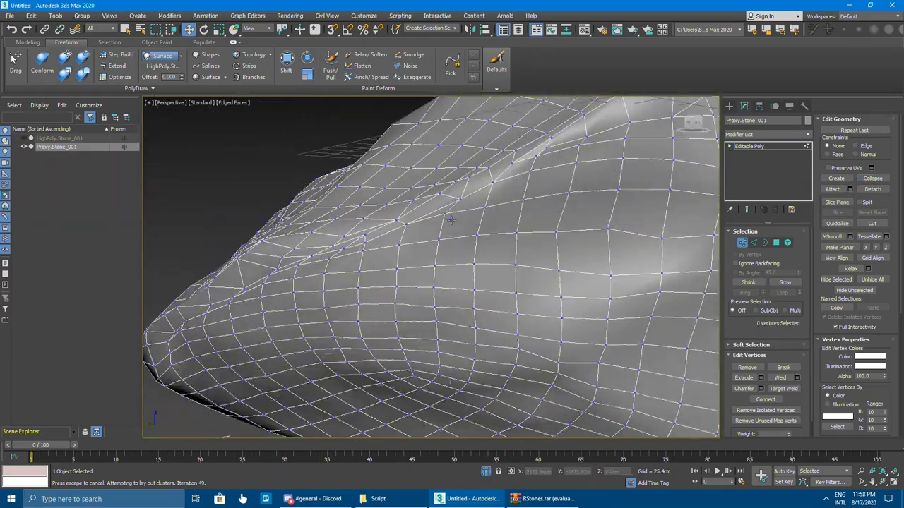
scroll(450, 220, down, 3)
mouse_move(451, 221)
alt+middle_down()
mouse_move(457, 437)
mouse_move(494, 353)
alt+middle_up()
scroll(457, 437, down, 2)
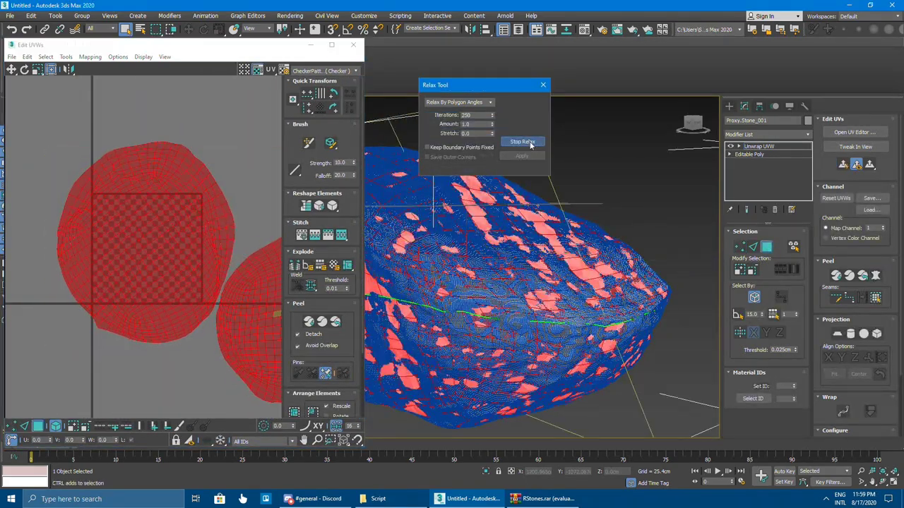
Stop the UV relax and select a seam UV vertex, centring the view on it
click(531, 144)
scroll(166, 313, down, 2)
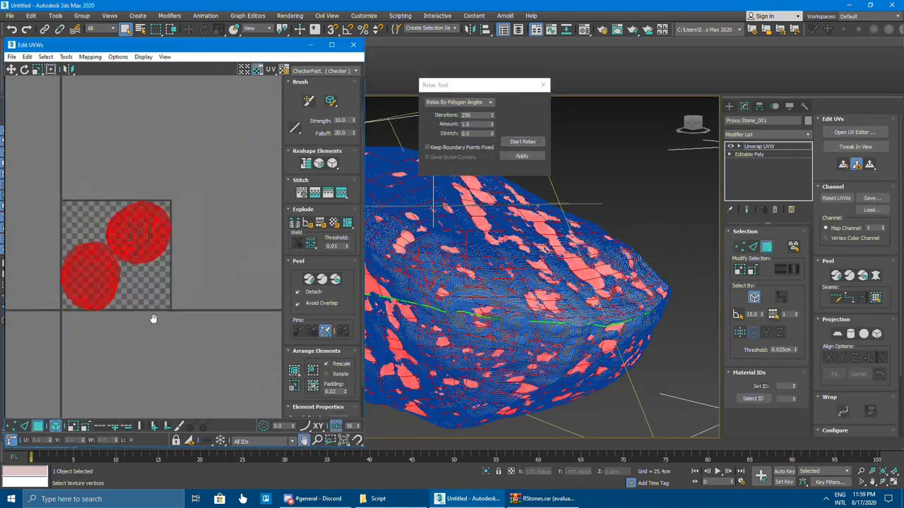
scroll(416, 339, up, 4)
scroll(403, 350, up, 2)
scroll(399, 355, up, 2)
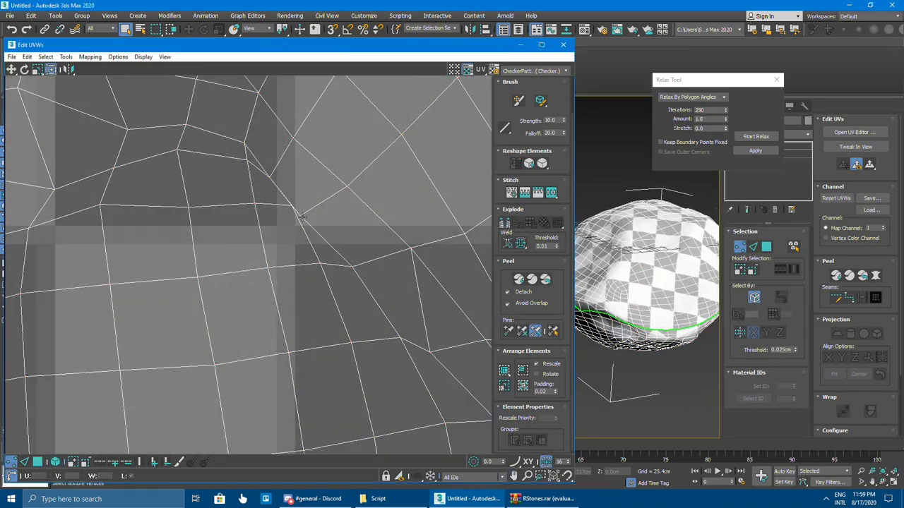
click(303, 216)
key(z)
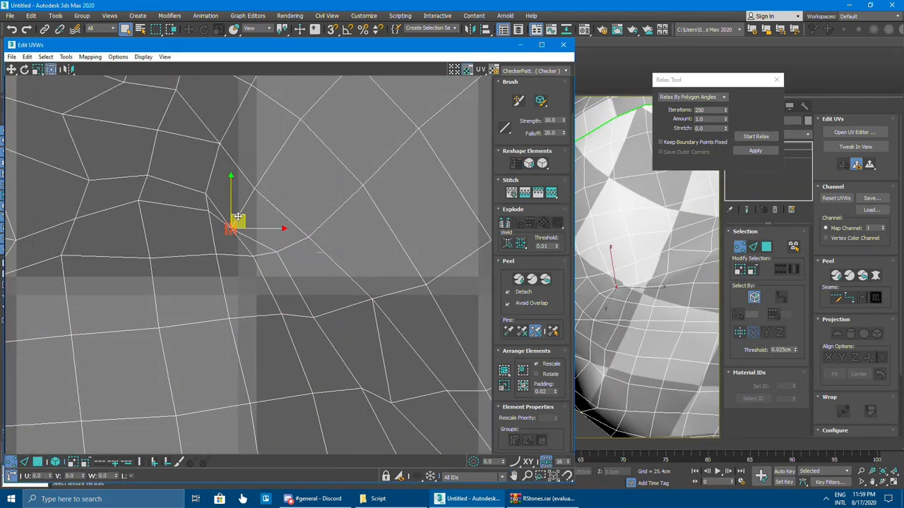
Move the Relax settings window aside and turn on snapping in the UV editor
scroll(240, 219, down, 3)
scroll(282, 232, up, 3)
scroll(286, 237, down, 5)
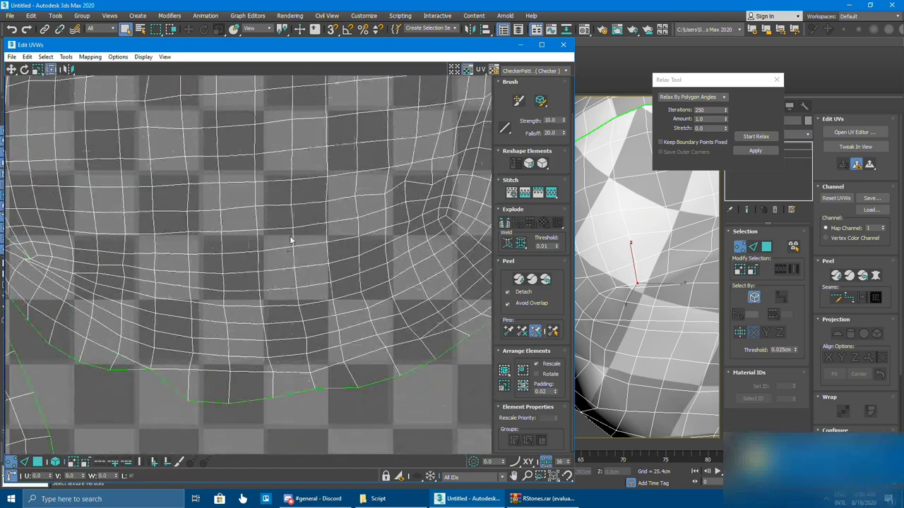
scroll(290, 241, down, 5)
drag(705, 86, 656, 22)
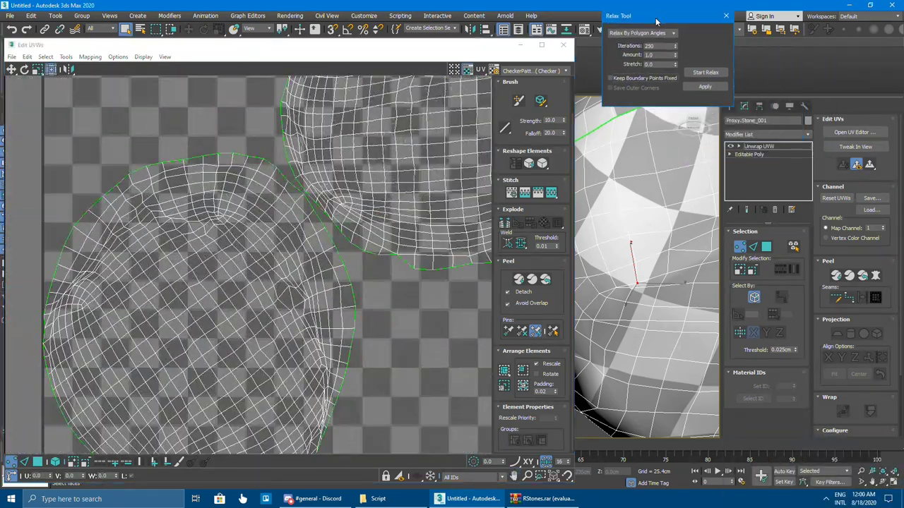
key(s)
scroll(327, 221, up, 2)
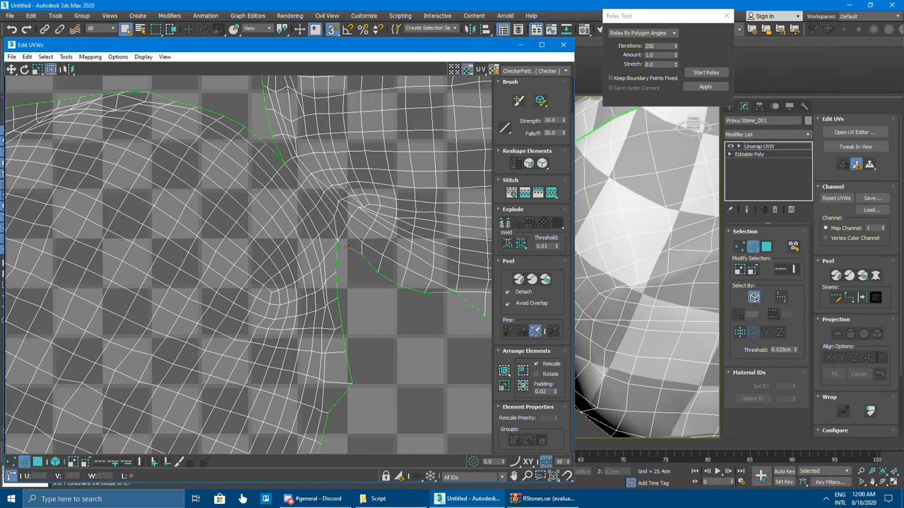
Select all the rock's UV faces and fit its two UV islands inside the tile
scroll(413, 308, down, 5)
key(ctrl+a)
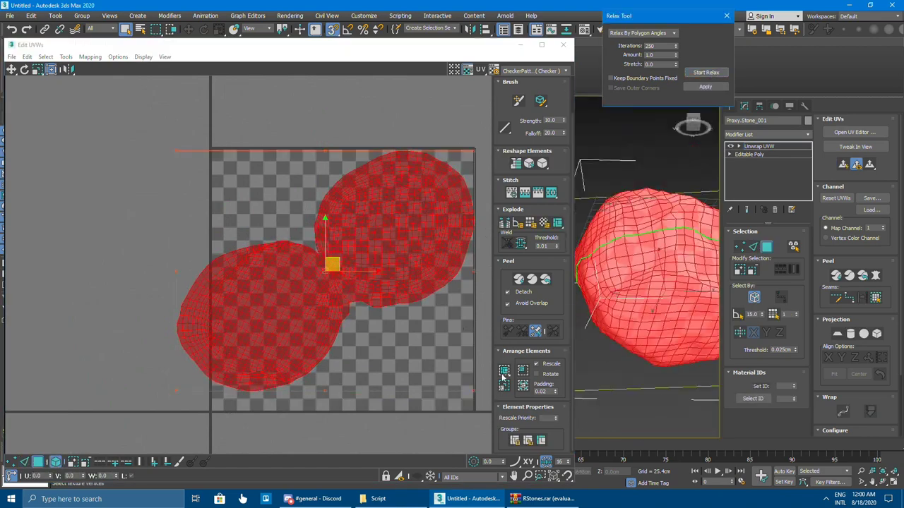
scroll(302, 276, up, 5)
key(2)
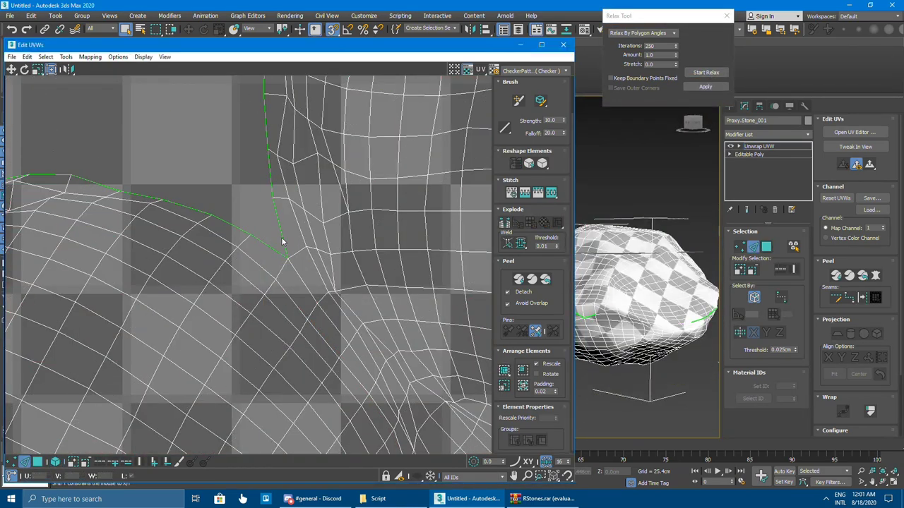
click(55, 462)
scroll(296, 275, down, 5)
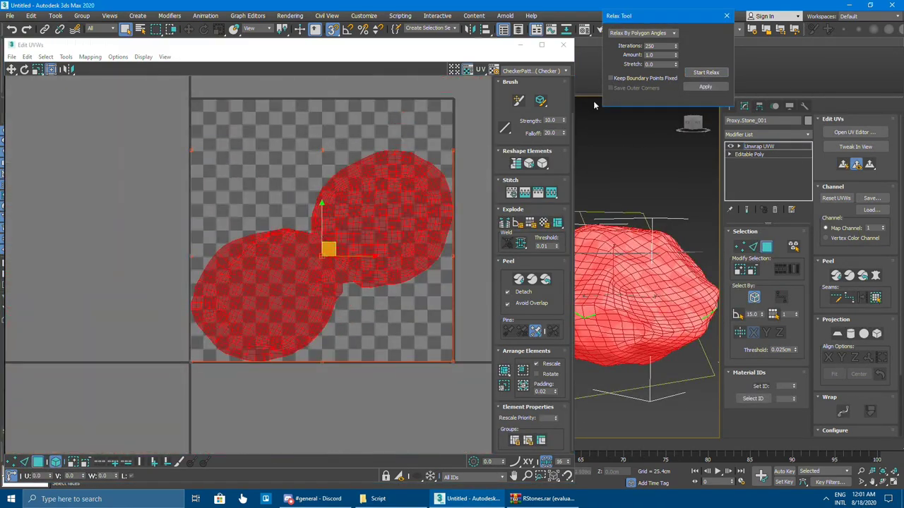
scroll(301, 270, up, 5)
key(2)
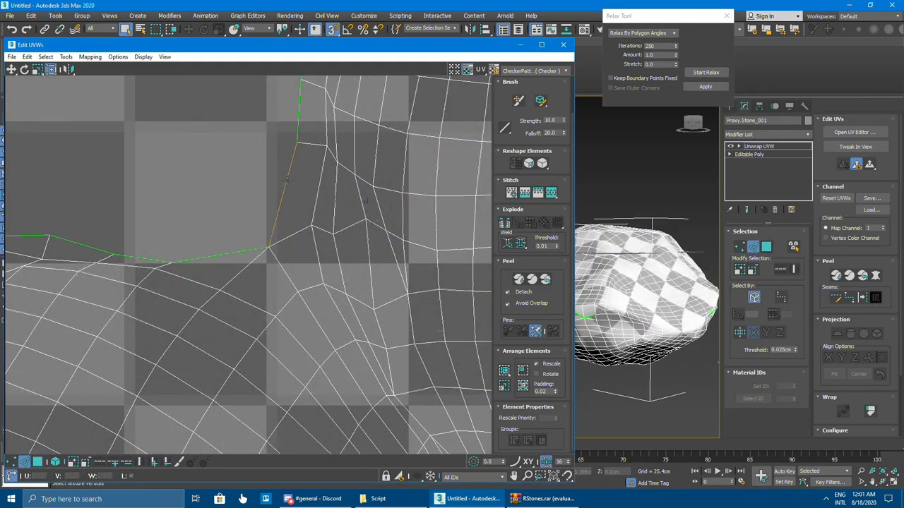
key(3)
scroll(318, 218, down, 3)
scroll(346, 240, down, 2)
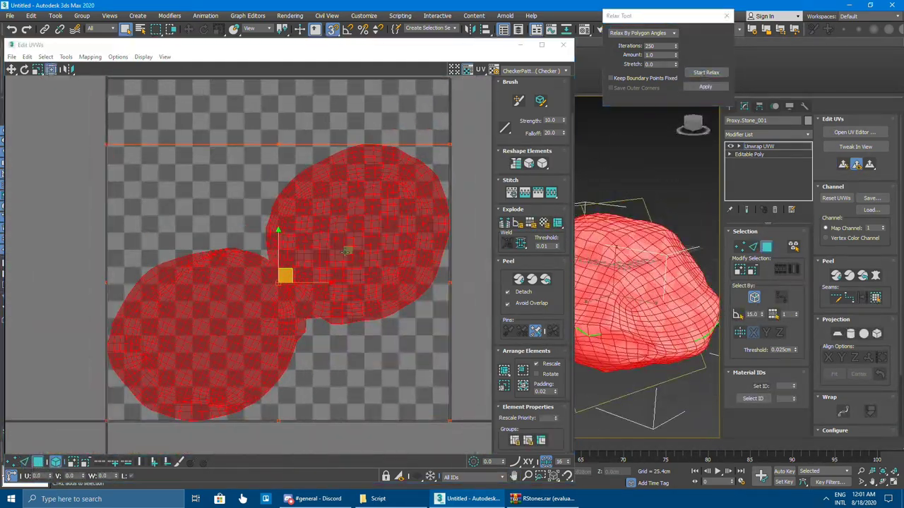
key(1)
key(3)
scroll(342, 240, up, 5)
key(1)
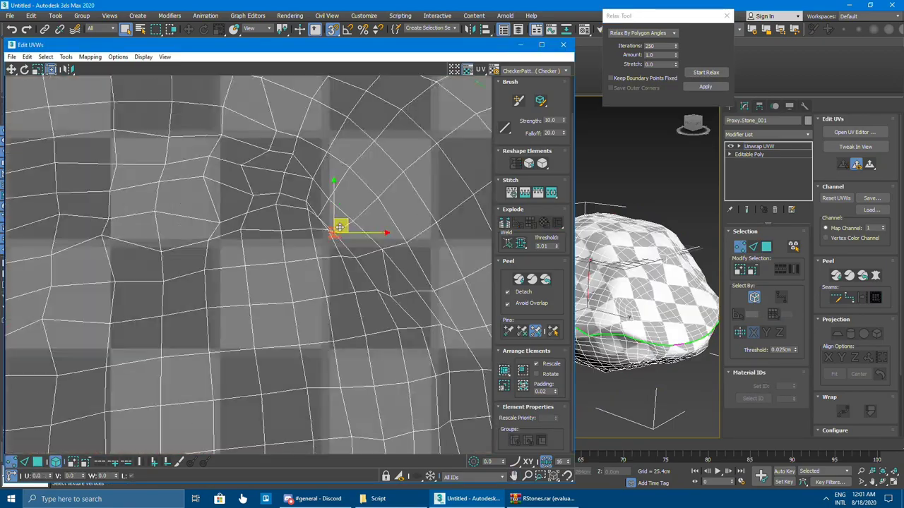
scroll(339, 227, down, 5)
scroll(339, 227, down, 3)
Export the Proxy.Stone_001 rock model and confirm the export options
click(10, 15)
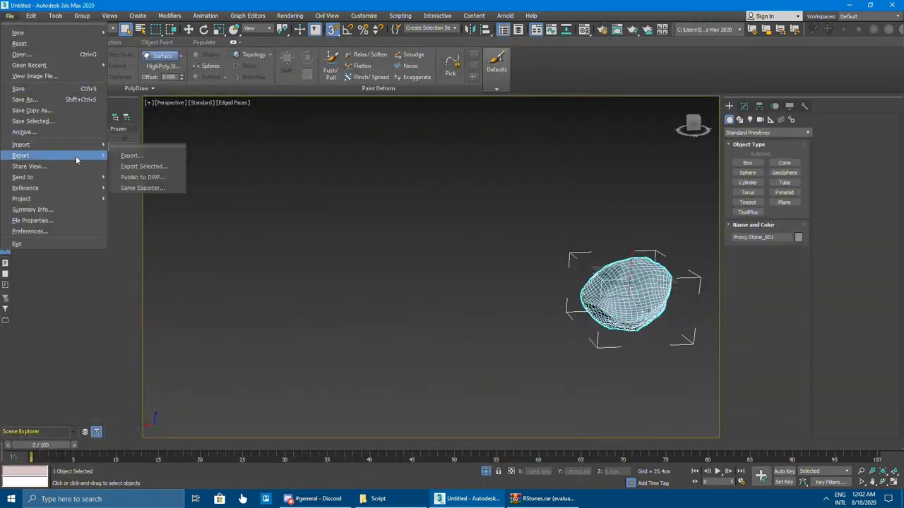
click(77, 159)
double_click(302, 141)
double_click(70, 82)
key(Return)
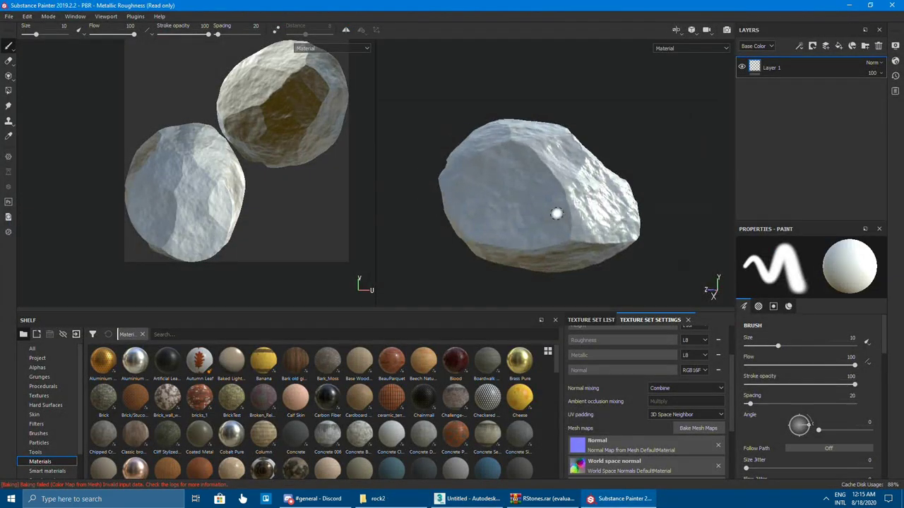
mouse_move(557, 210)
alt+mouse_down()
mouse_move(530, 186)
mouse_move(612, 197)
mouse_move(571, 198)
alt+mouse_up()
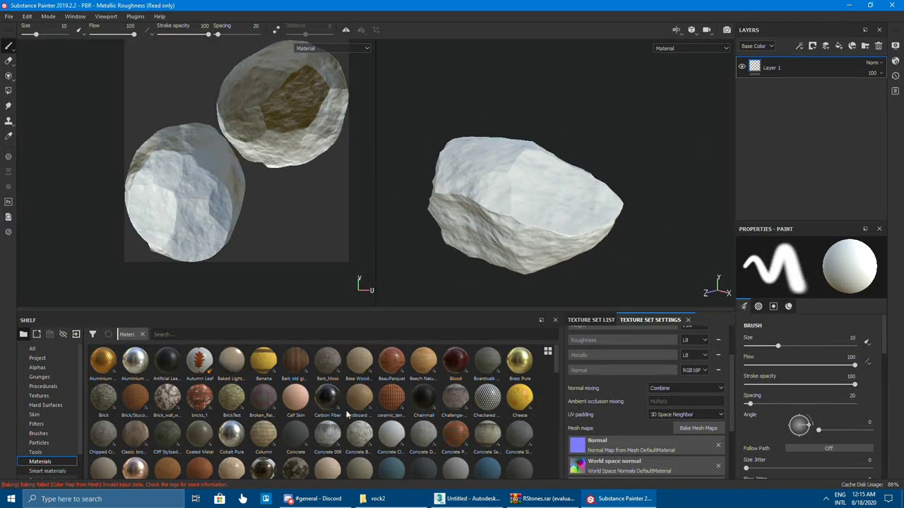
Apply the Cement_Old_VH_02 smart material to the rock and stack Layer 1 above its folder
mouse_move(422, 398)
mouse_down()
mouse_move(539, 196)
mouse_move(548, 197)
mouse_up()
drag(773, 90, 781, 63)
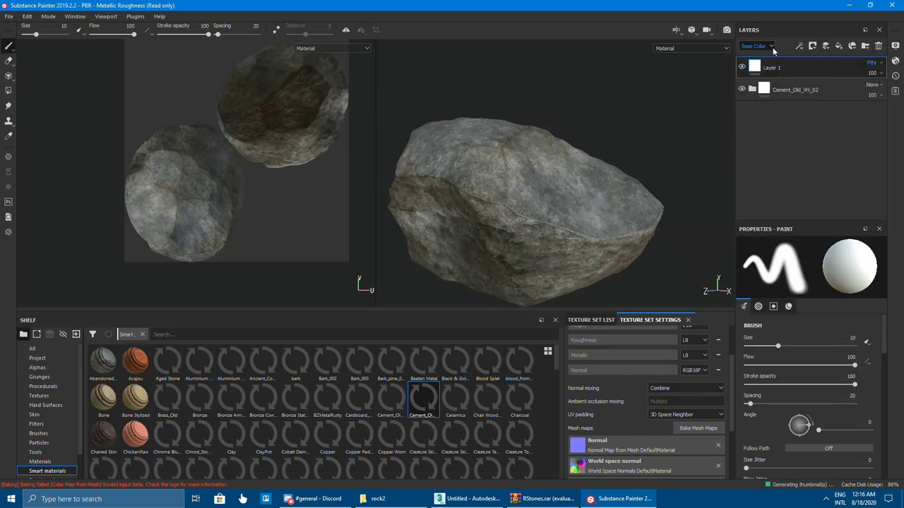
click(755, 46)
click(752, 65)
Select Layer 1 for painting and switch to the clone tool
click(811, 89)
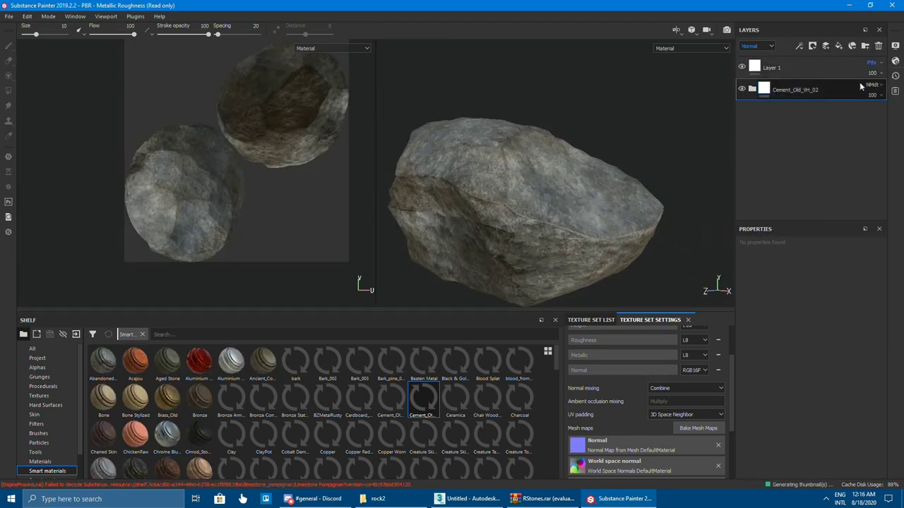
click(761, 67)
key(6)
scroll(398, 202, up, 2)
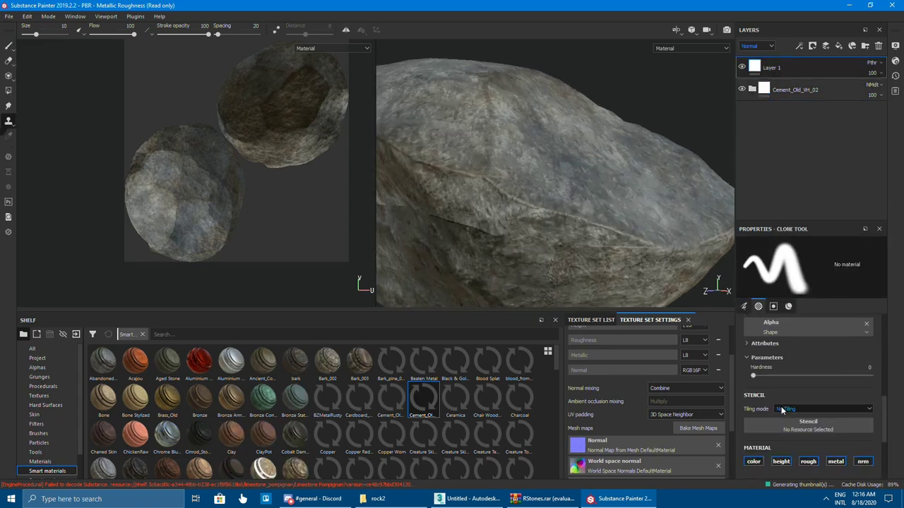
Give the clone brush the Stain Splat Paper alpha
scroll(835, 415, down, 5)
click(805, 384)
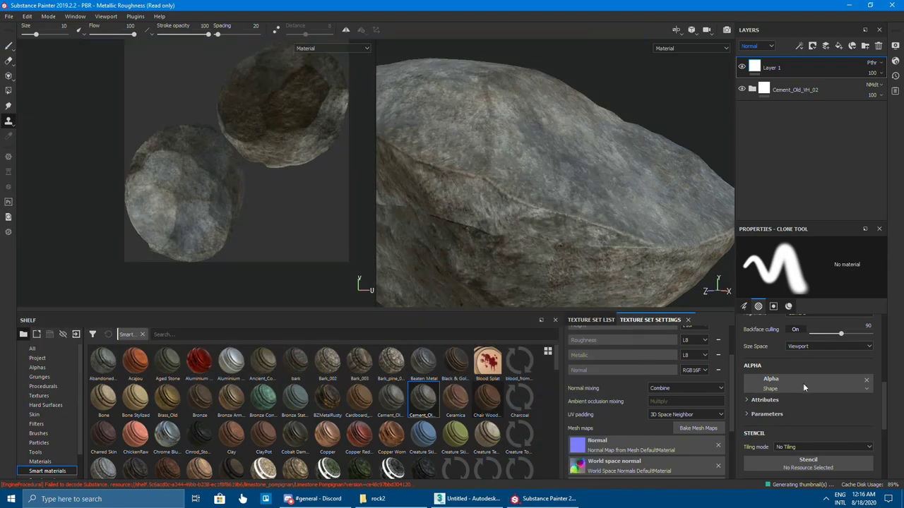
click(803, 386)
scroll(837, 342, down, 3)
scroll(838, 342, down, 3)
scroll(838, 342, down, 3)
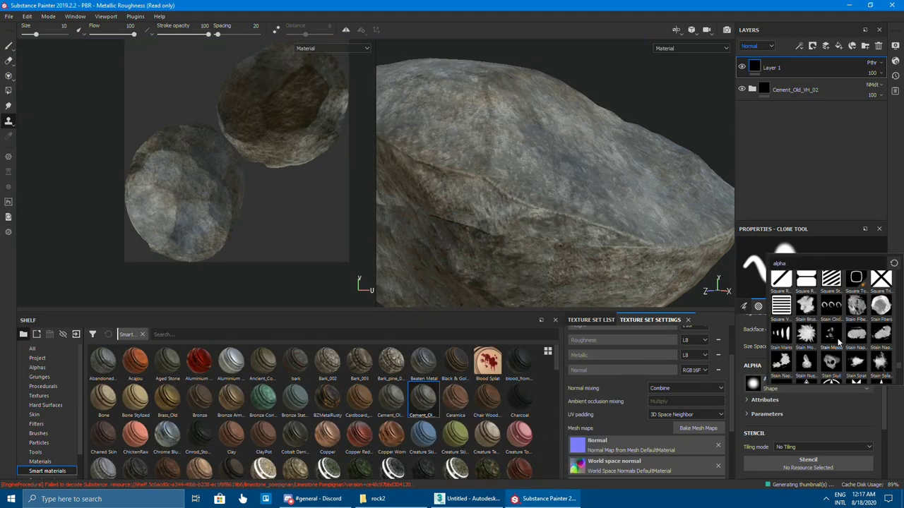
click(838, 342)
scroll(549, 208, up, 2)
scroll(661, 238, up, 2)
Orbit the view to frame the area of the rock to clone
alt+drag(531, 219, 565, 259)
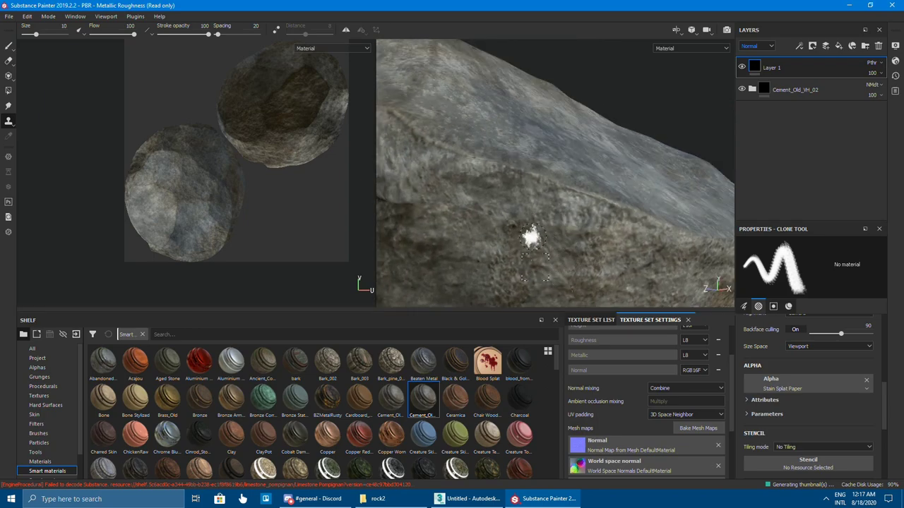
scroll(830, 411, up, 2)
scroll(830, 410, up, 2)
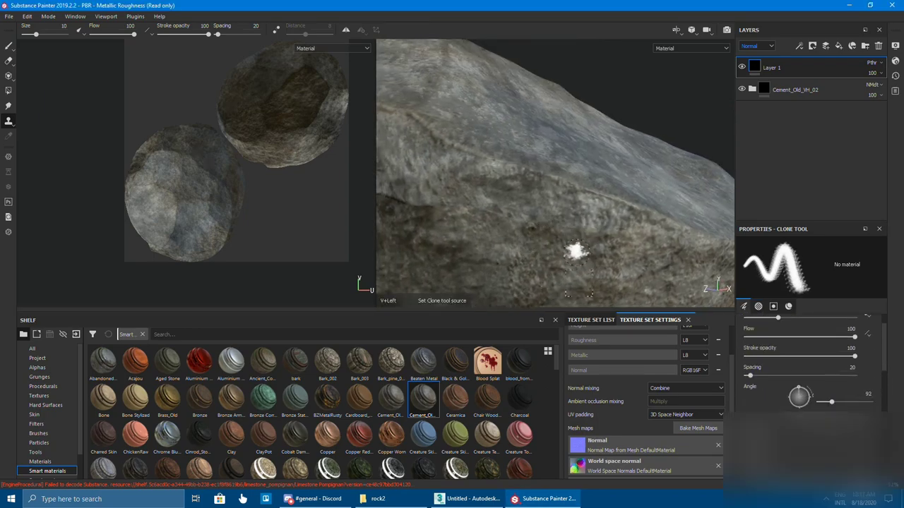
mouse_move(504, 218)
alt+mouse_down()
mouse_move(520, 249)
mouse_move(633, 261)
mouse_move(544, 242)
mouse_move(572, 257)
mouse_move(579, 240)
mouse_move(531, 233)
mouse_move(569, 233)
mouse_move(506, 212)
alt+mouse_up()
mouse_move(609, 215)
alt+mouse_down()
mouse_move(430, 208)
mouse_move(478, 224)
mouse_move(429, 246)
mouse_move(468, 252)
mouse_move(444, 207)
mouse_move(550, 255)
mouse_move(541, 259)
alt+mouse_up()
scroll(541, 259, down, 5)
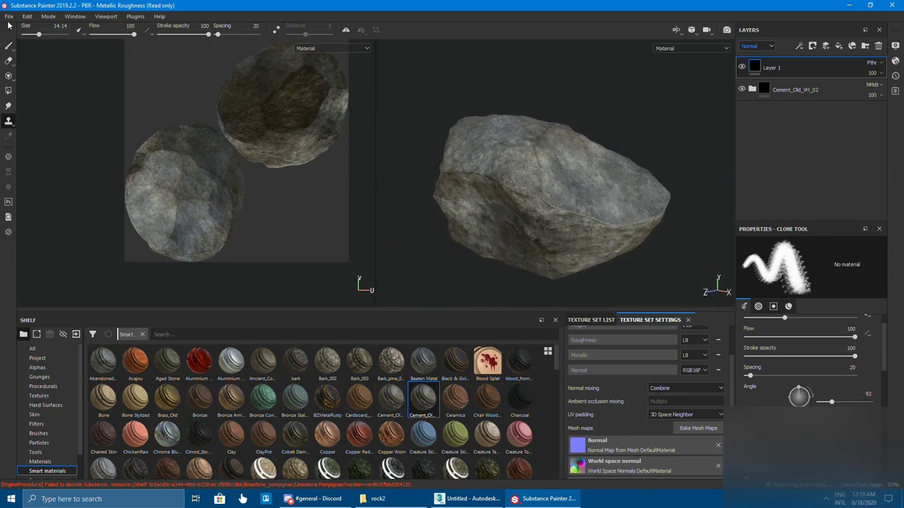
Export the rock's texture set to the E:\rock2 folder
click(9, 15)
click(43, 141)
click(395, 137)
double_click(322, 265)
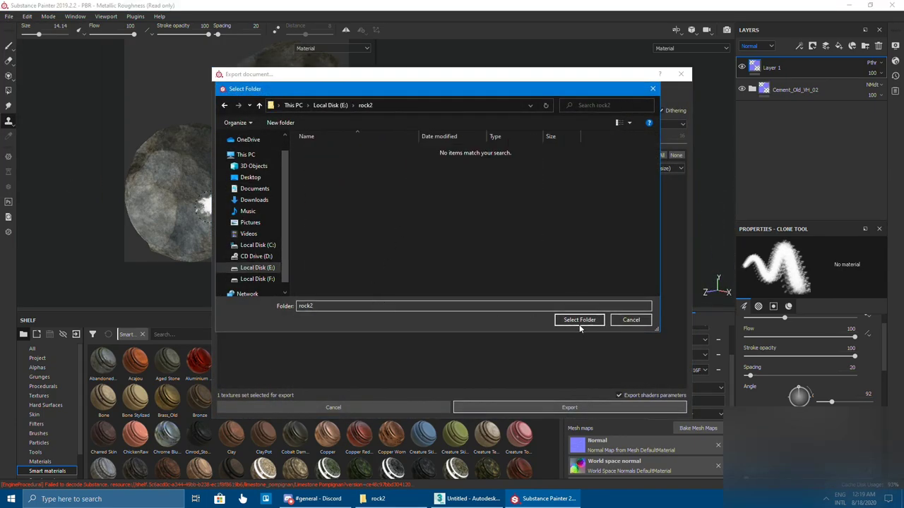
click(578, 323)
click(541, 403)
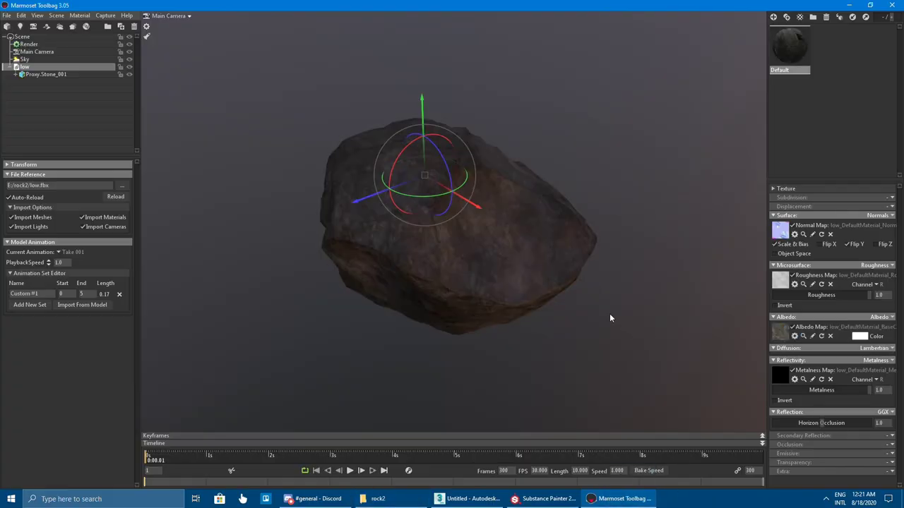
Add a shadow catcher under the rock and light it with a rotated indoor sky preset
click(25, 60)
click(47, 26)
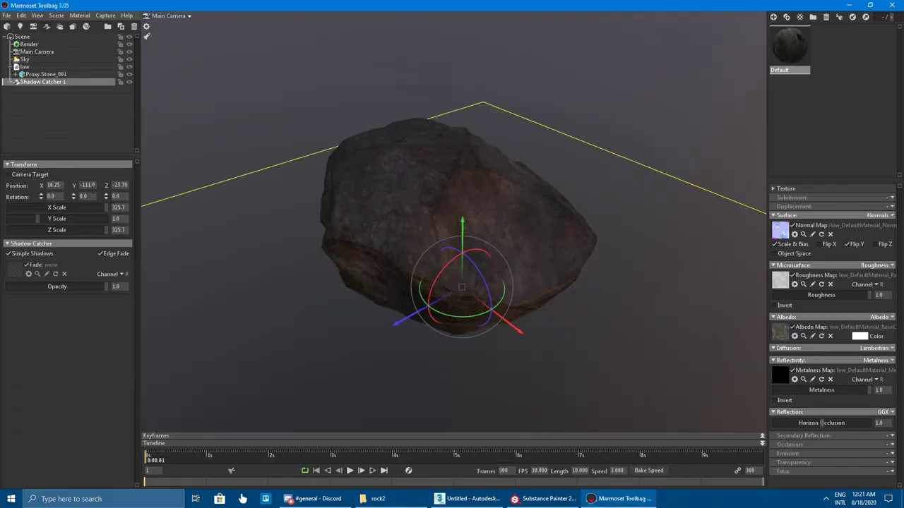
click(25, 59)
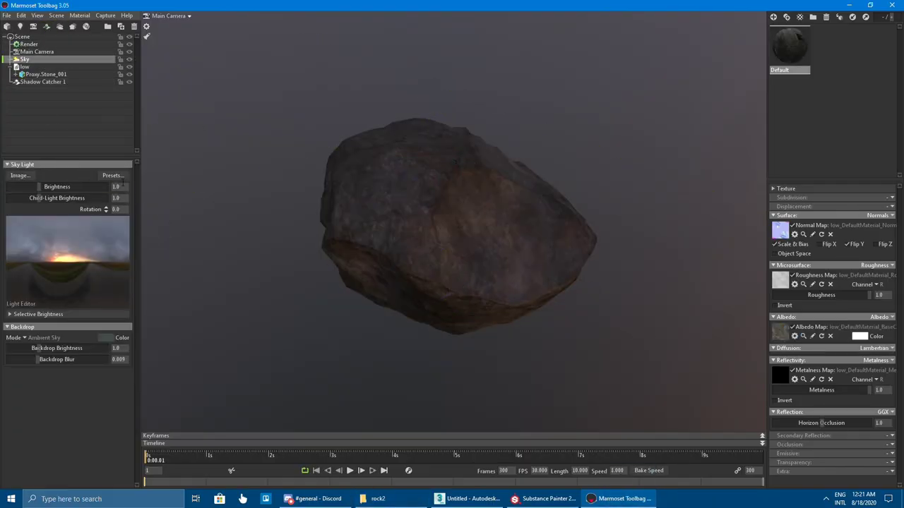
click(112, 176)
click(177, 387)
click(205, 408)
shift+drag(515, 339, 480, 336)
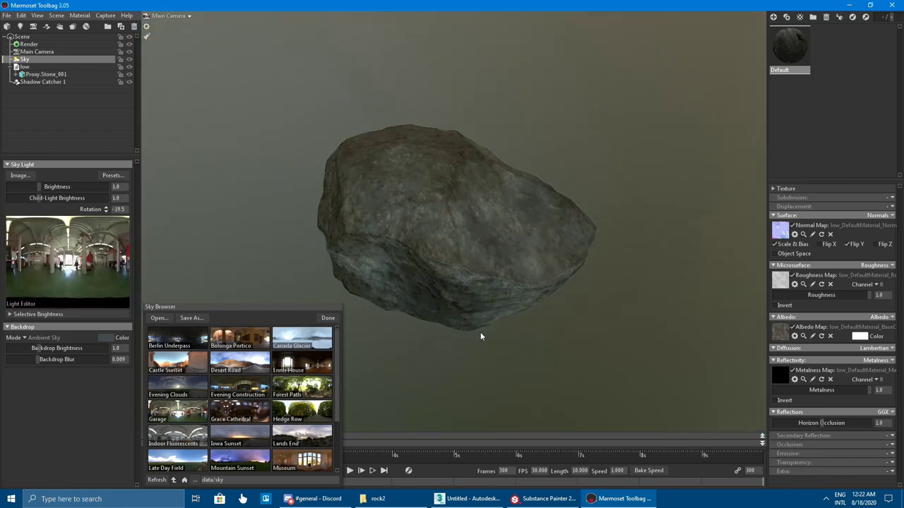
click(327, 317)
Switch the backdrop to a plain grey Color and add seven sky lights sampled from the sky
click(36, 337)
click(36, 347)
click(67, 235)
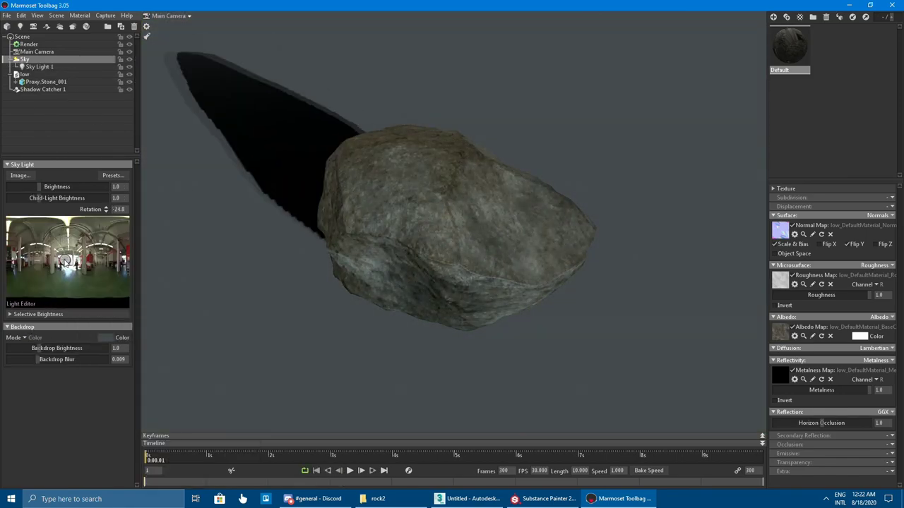
click(71, 259)
click(124, 257)
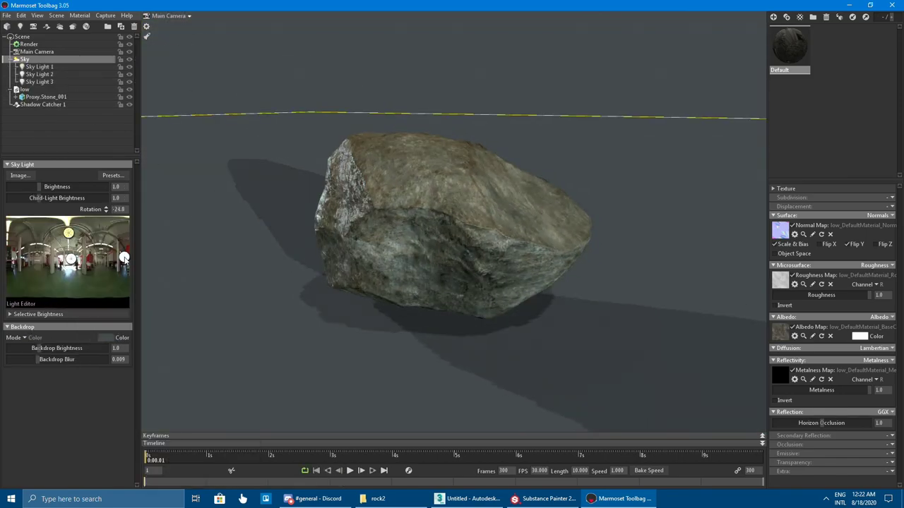
click(7, 236)
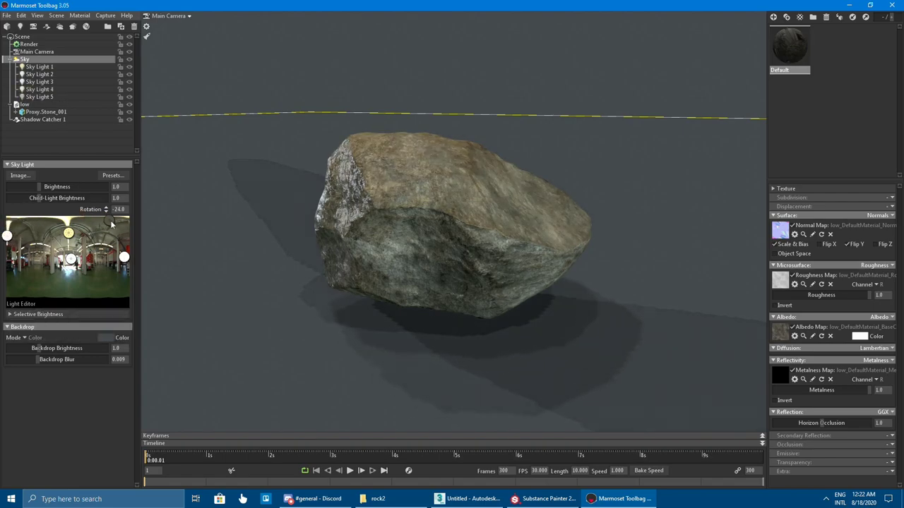
drag(105, 248, 42, 245)
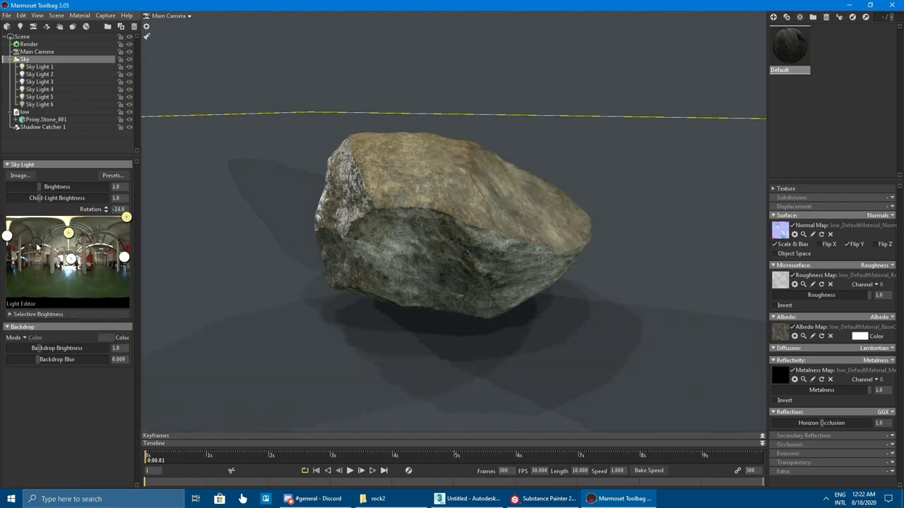
click(100, 245)
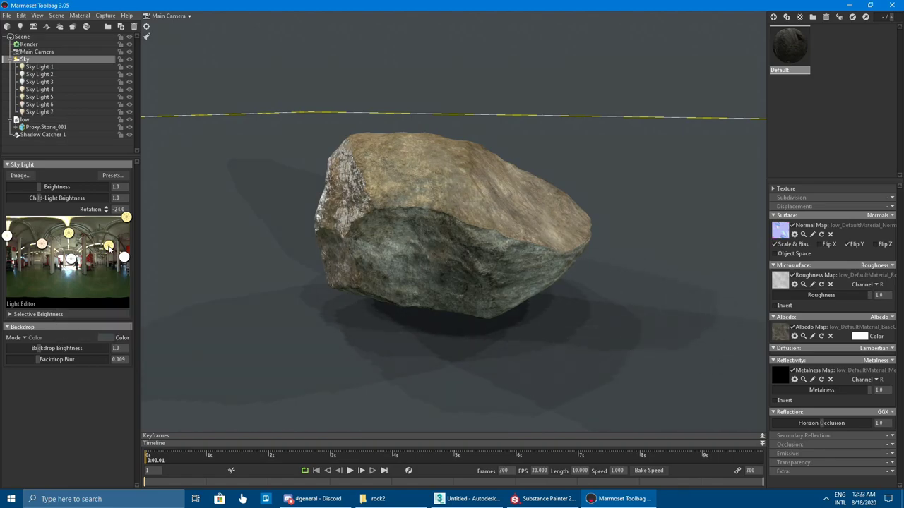
drag(110, 247, 24, 250)
double_click(42, 243)
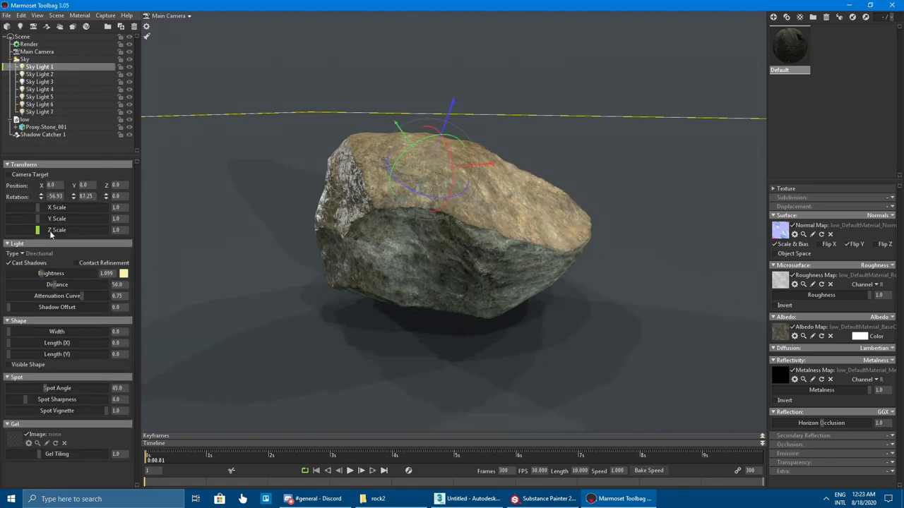
Make each sky light white at brightness 1.0 with Cast Shadows turned off
click(21, 164)
click(124, 204)
click(39, 82)
click(123, 204)
click(39, 89)
click(124, 204)
click(41, 107)
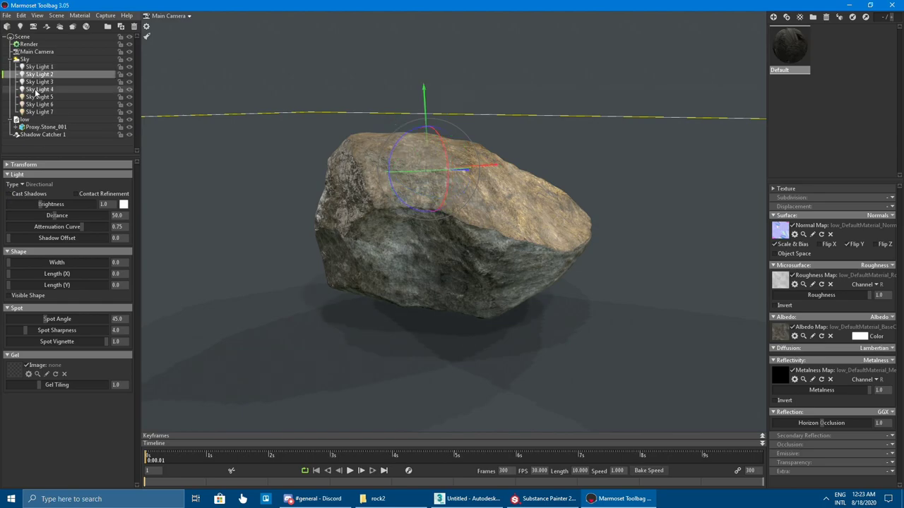
click(123, 204)
click(39, 103)
click(123, 204)
key(Escape)
click(124, 204)
click(40, 104)
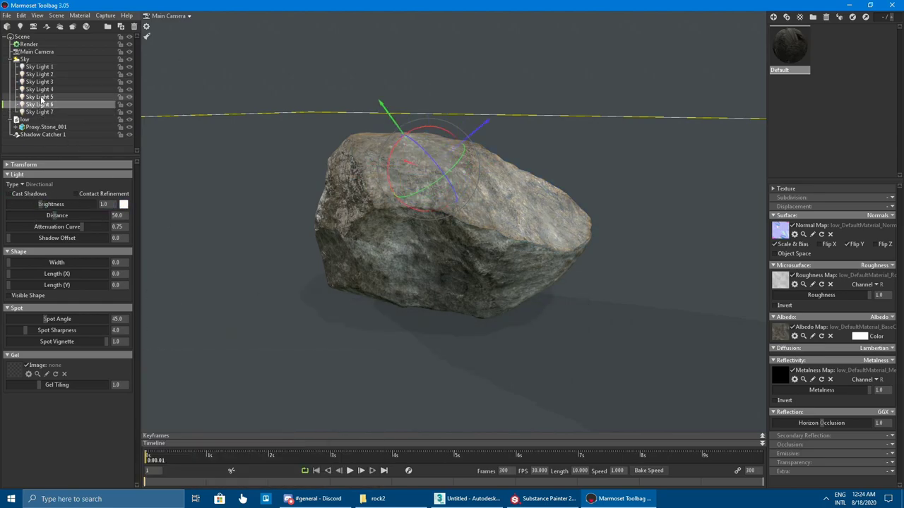
click(36, 52)
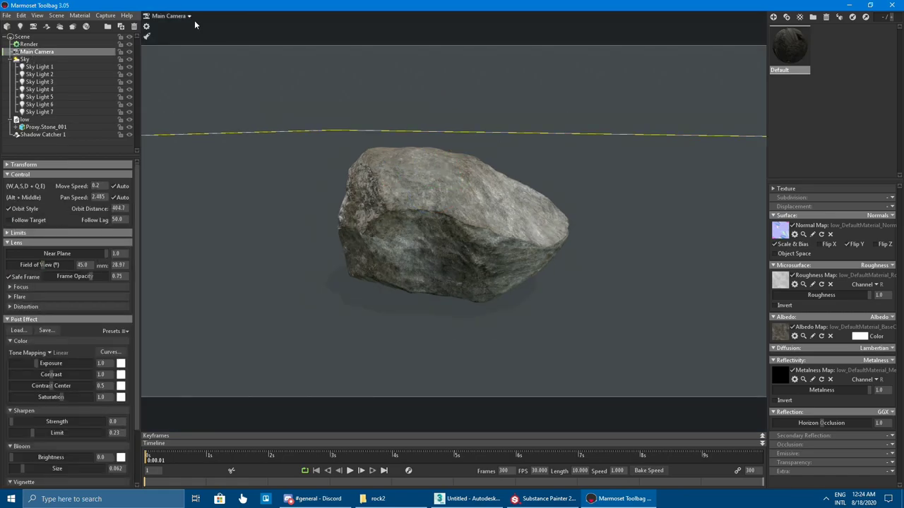
Set the capture image size to 2048×2048
click(105, 15)
click(120, 91)
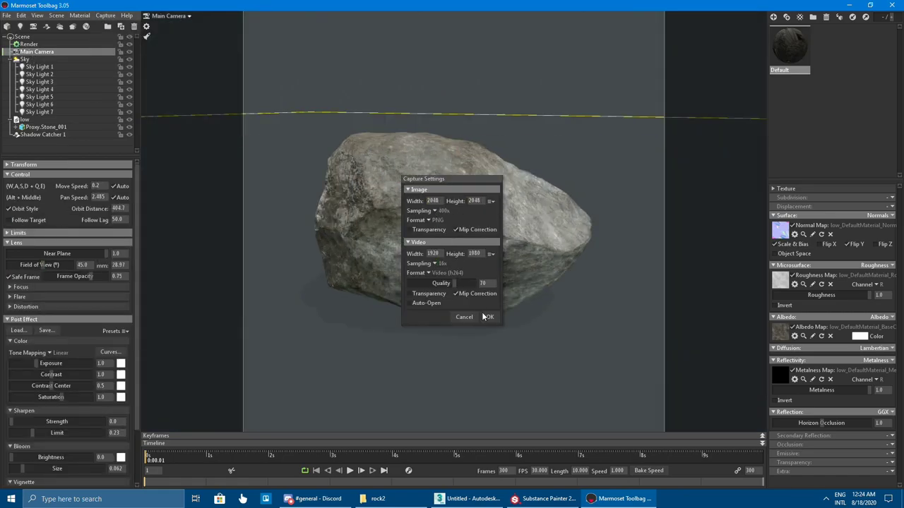
click(489, 317)
Set the camera post effects: sharpen 2.0, vignette 0.25, grain 0.1
scroll(121, 423, down, 3)
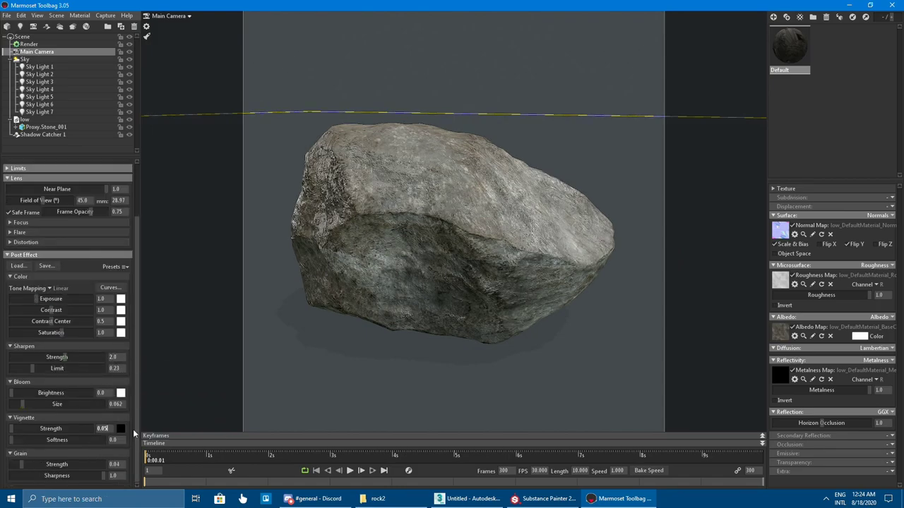
text(0.5)
key(Return)
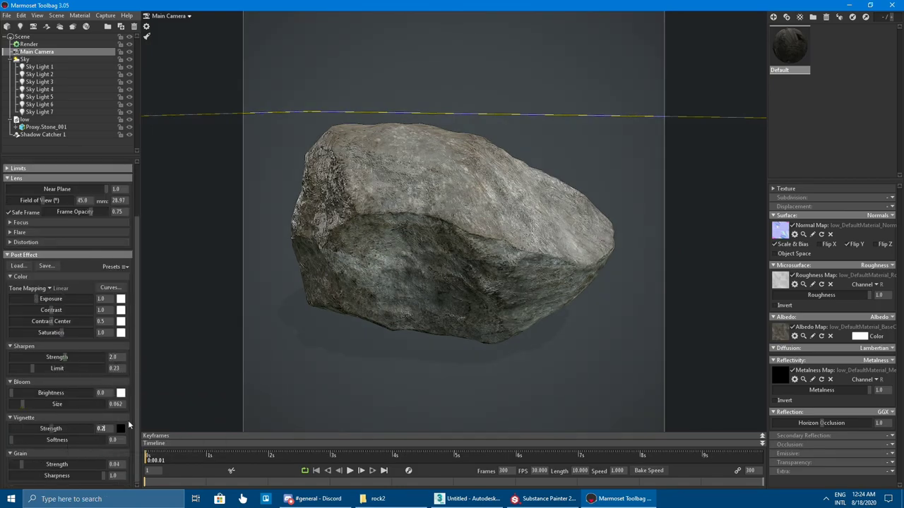
text(5)
key(Return)
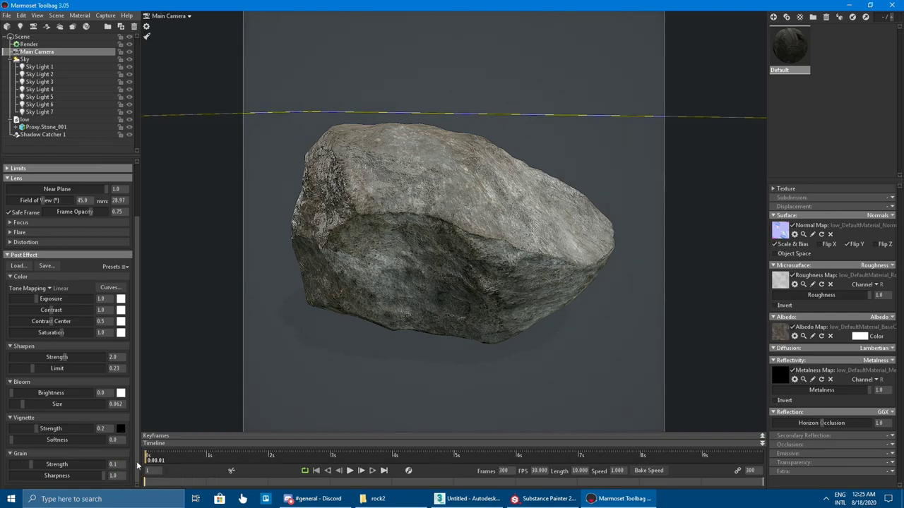
click(28, 44)
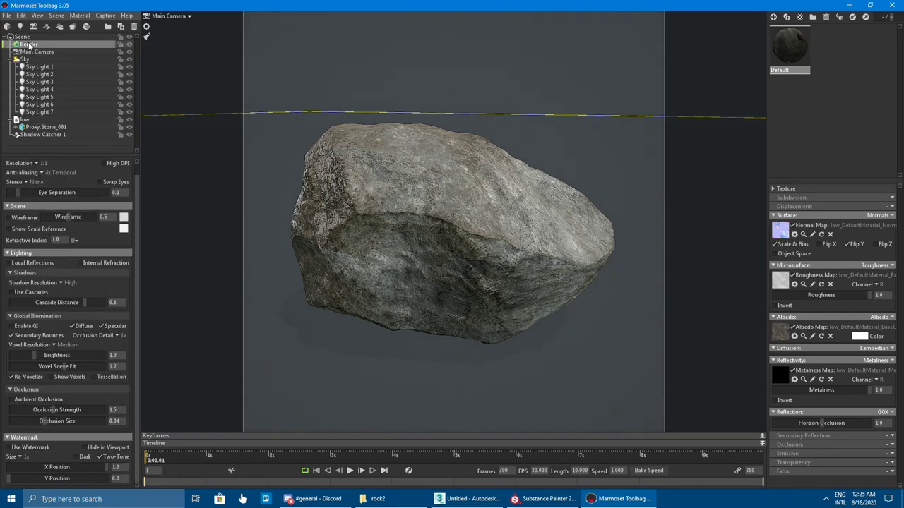
Set 2:1 resolution, enable ambient occlusion, and capture the final rock render
click(32, 174)
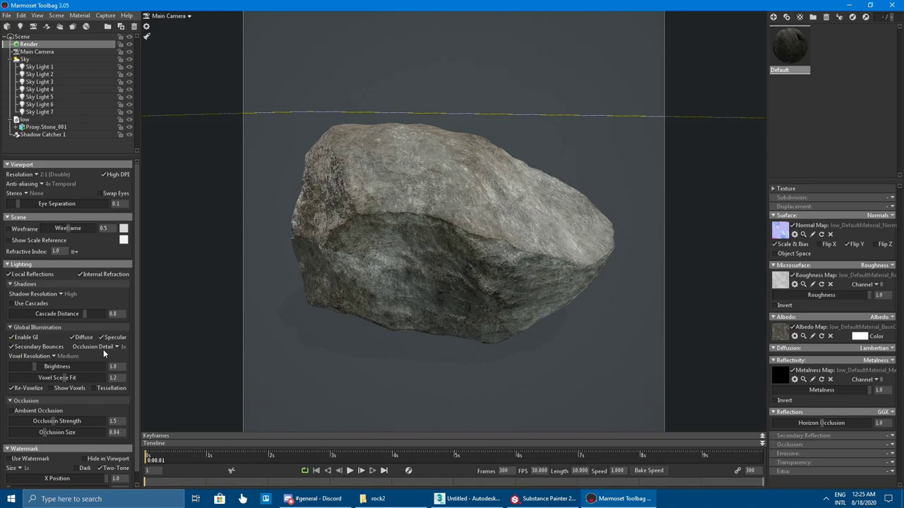
click(44, 412)
click(106, 16)
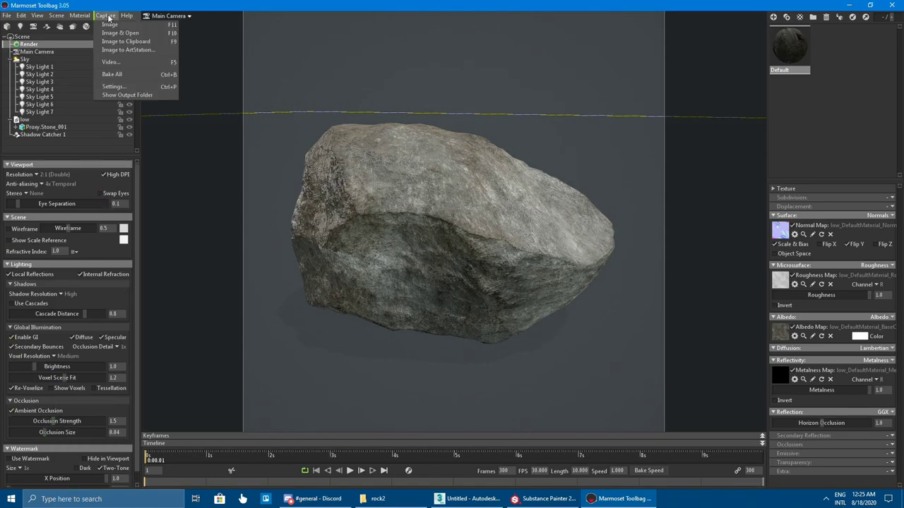